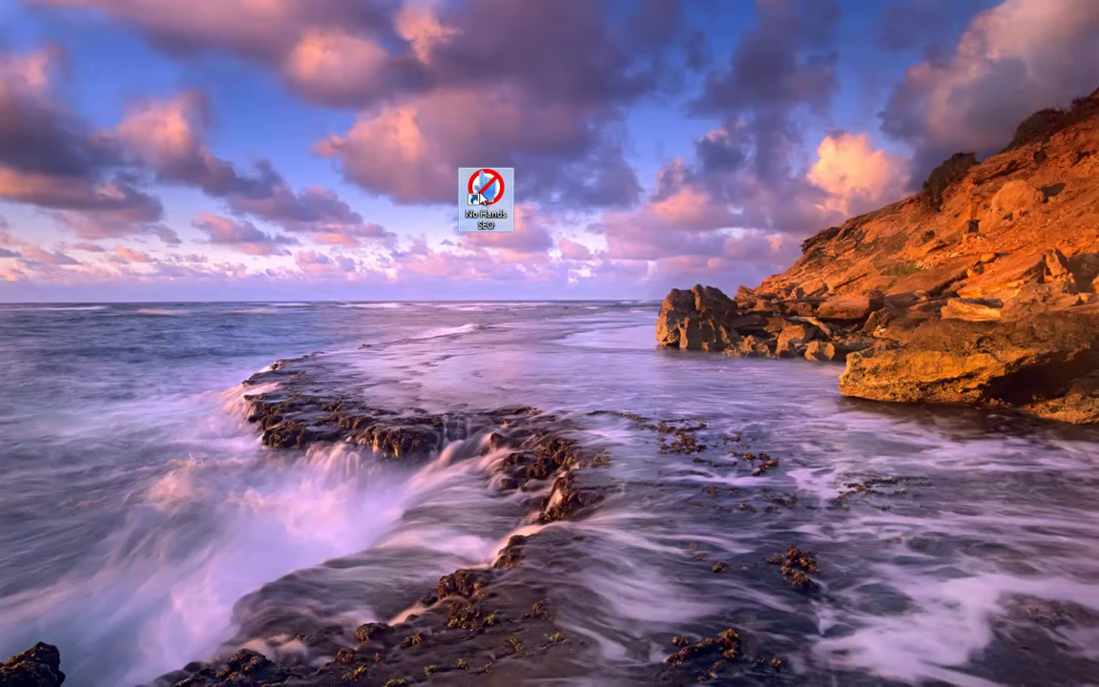
double_click(489, 203)
left_click_drag(277, 40, 352, 116)
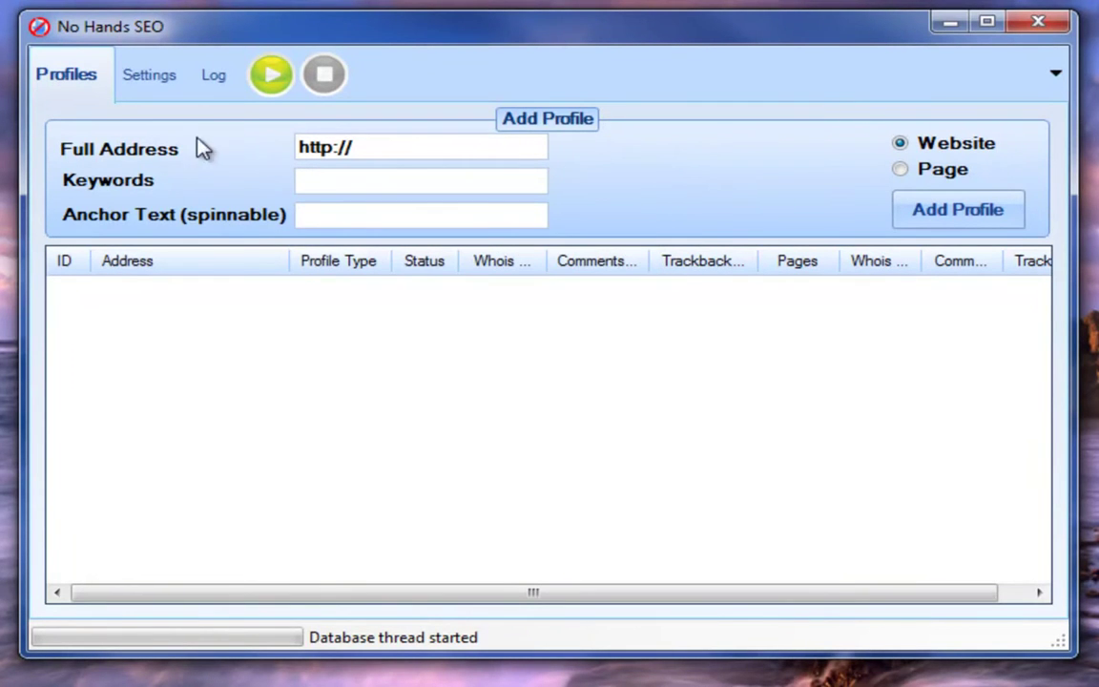
left_click(395, 154)
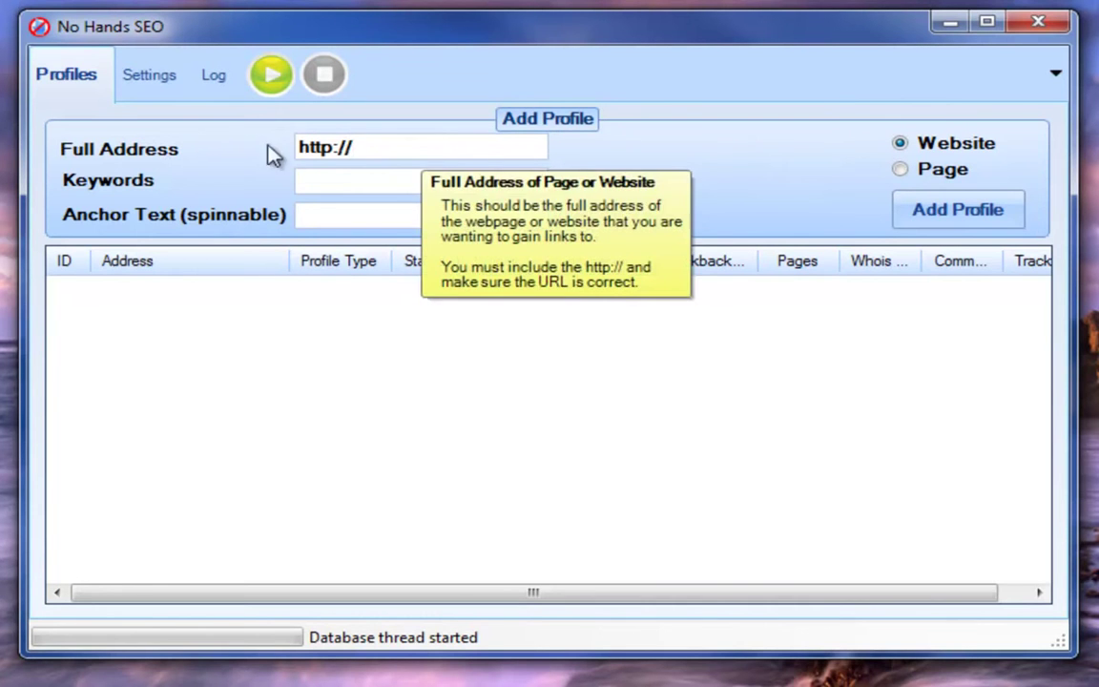
type("nohandsseo.com")
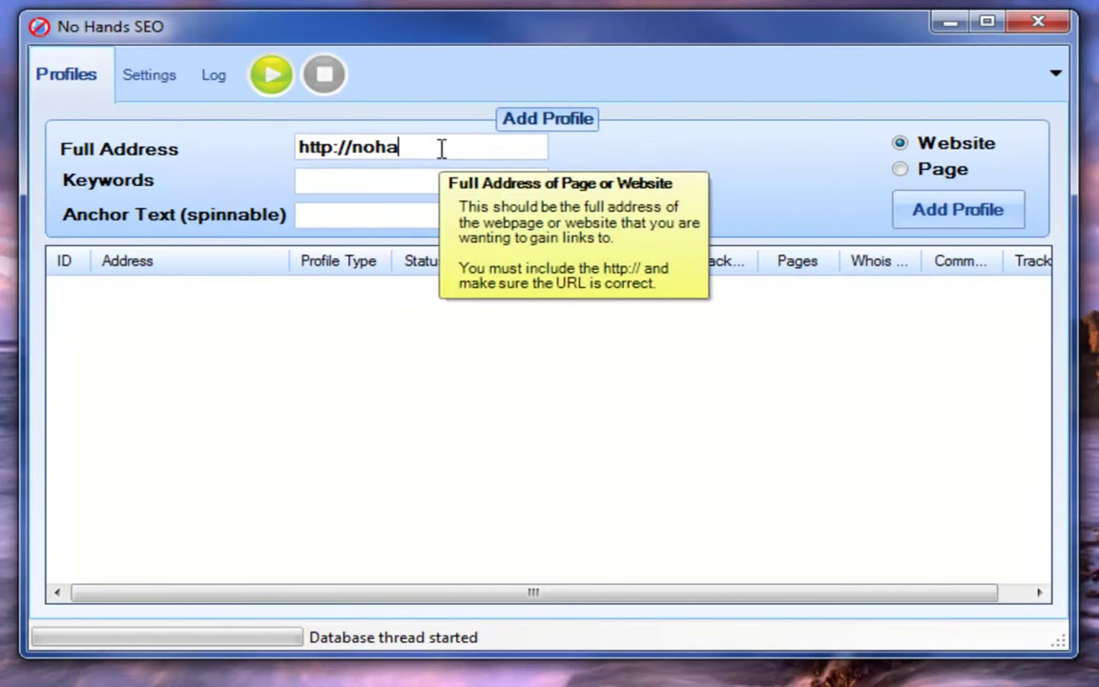
- Enter the profile keywords auto seo,auto backlinking,auto blog commenting,auto trackbacks, auto whois
left_click(378, 183)
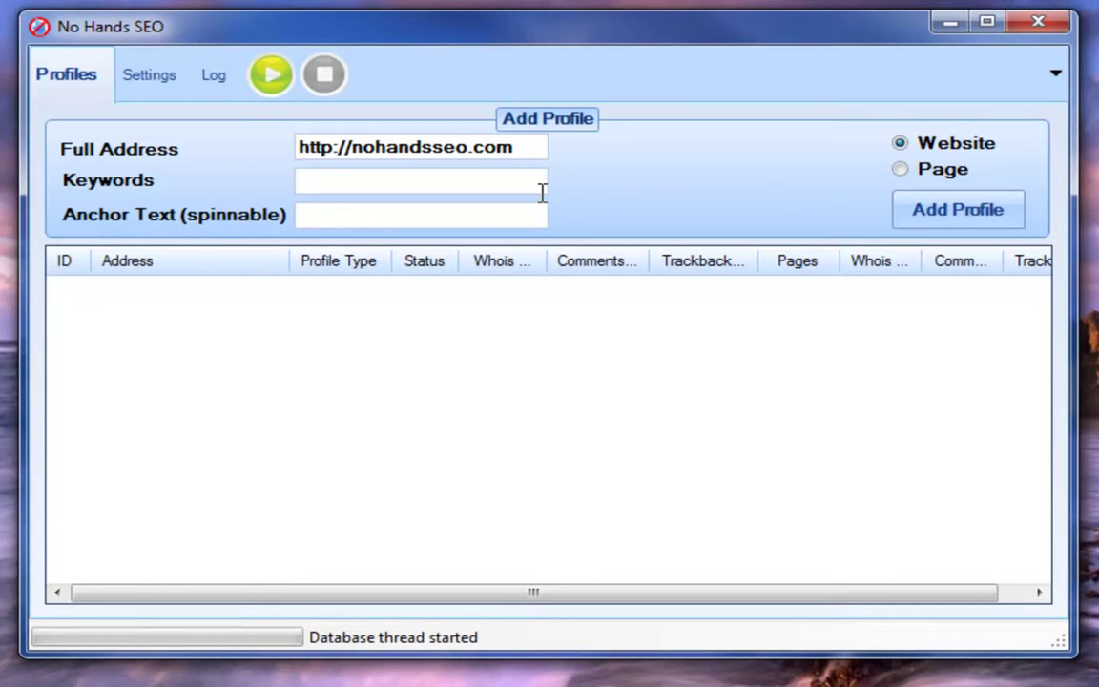
type("auto seo")
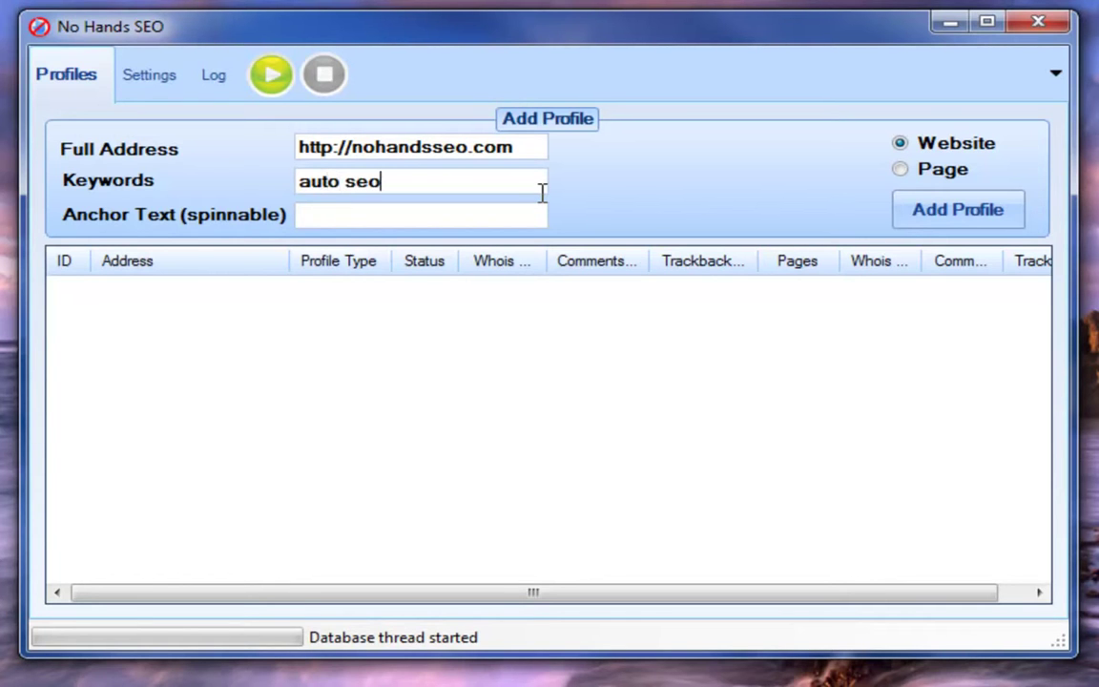
type(".auto backlink")
type("ing,auto")
type(" blog ca")
key("BackSpace")
type("ommenting")
type(",auto trackba")
type("cks, auto whois")
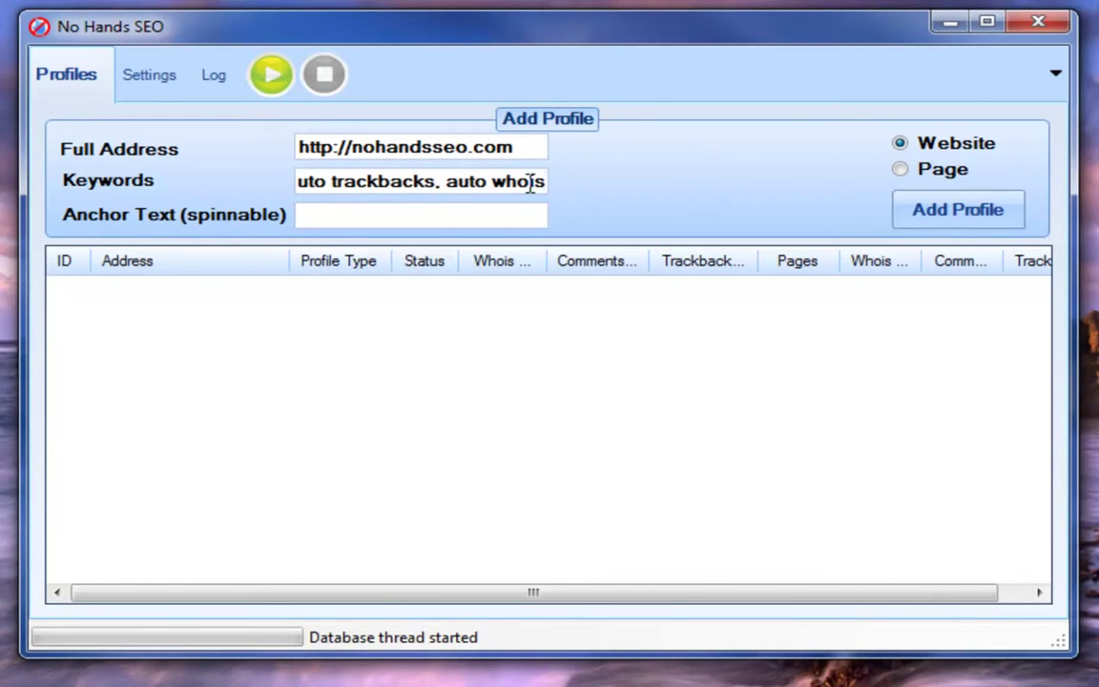
- Review the entered profile keywords and how they are separated by commas
mouse_move(442, 187)
left_click_drag(468, 180, 277, 180)
left_click_drag(380, 179, 388, 188)
left_click_drag(466, 186, 542, 186)
left_click(377, 188)
left_click_drag(379, 181, 373, 181)
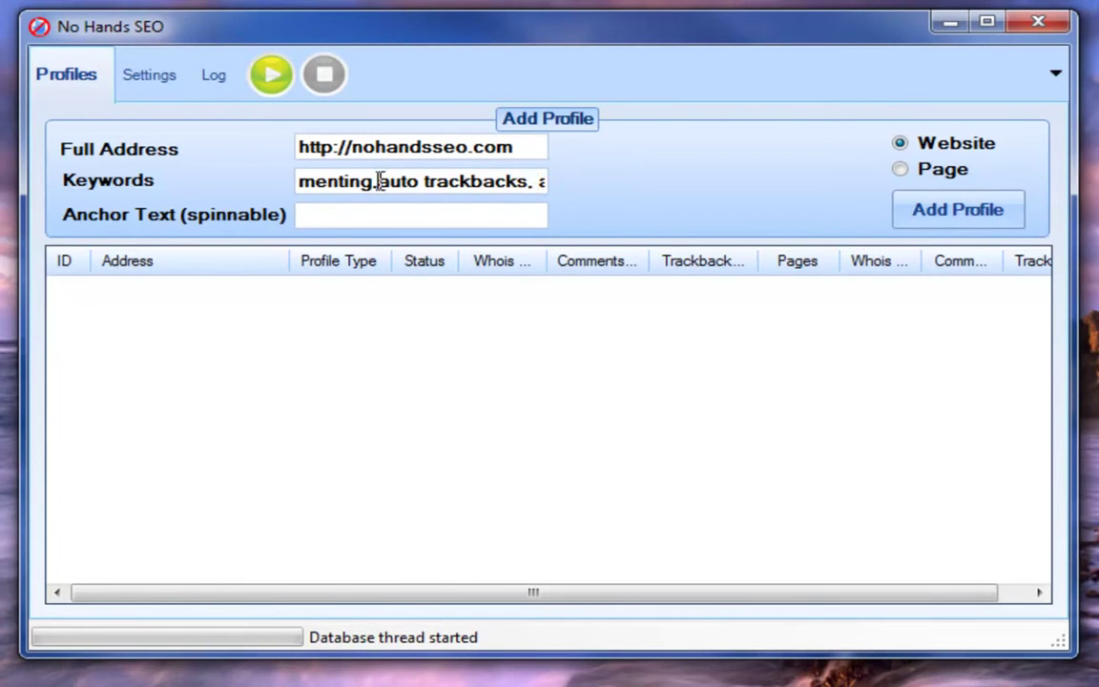
left_click(532, 185)
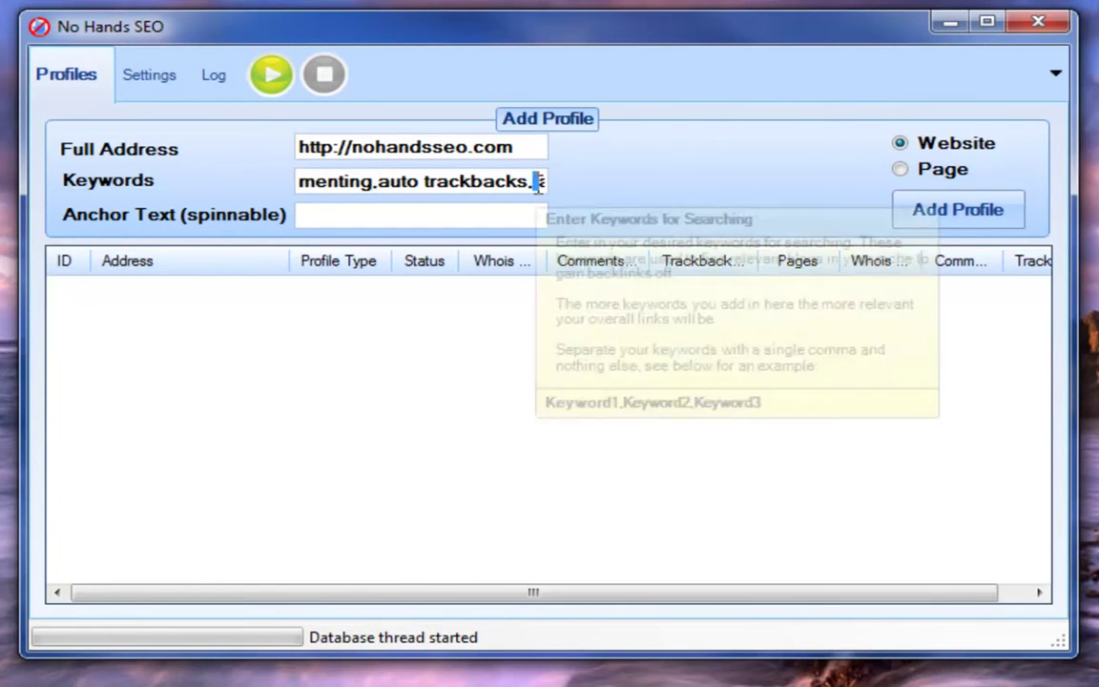
left_click_drag(525, 185, 564, 179)
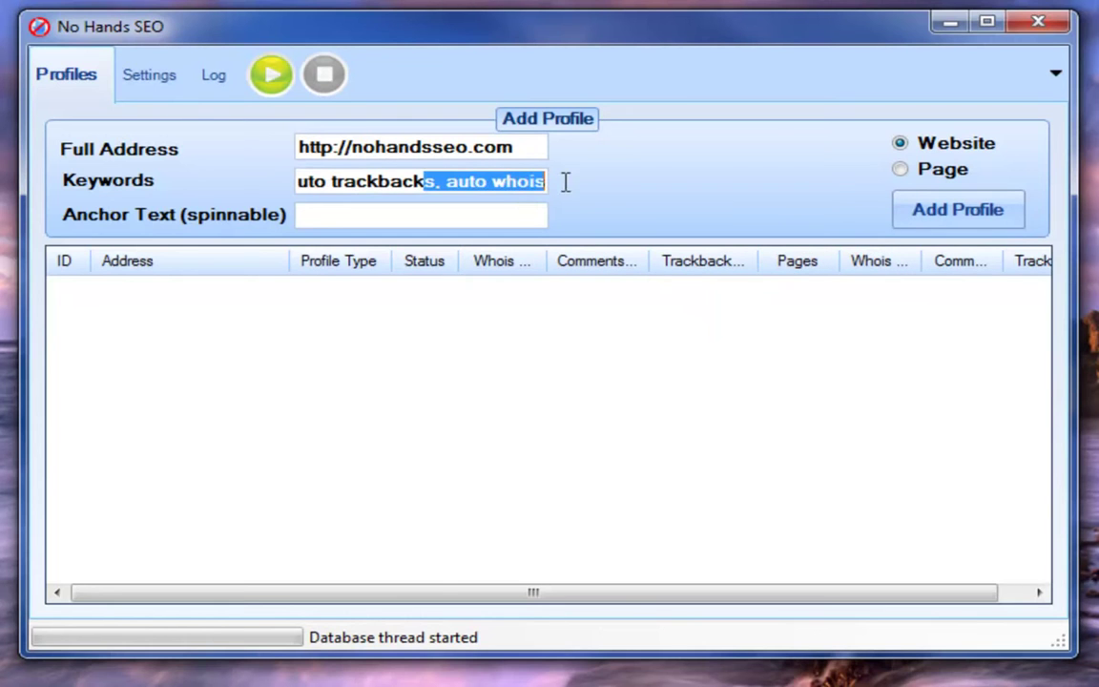
- Set the anchor text to No Hands SEO and add the profile with the Website type
left_click(492, 212)
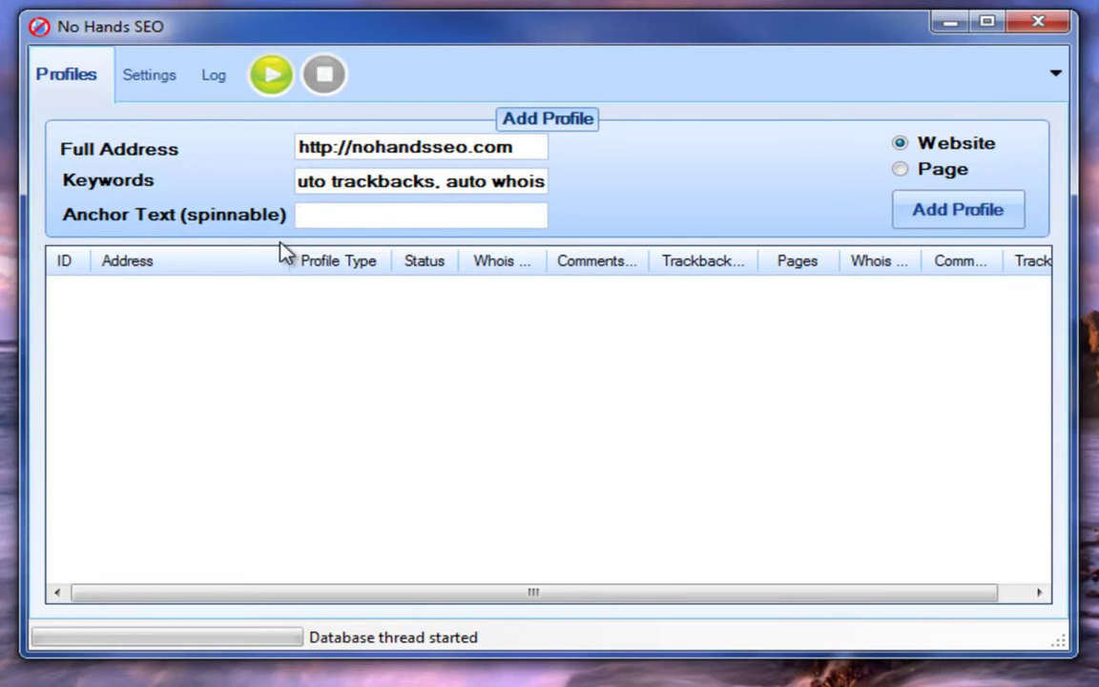
type("No Hnads")
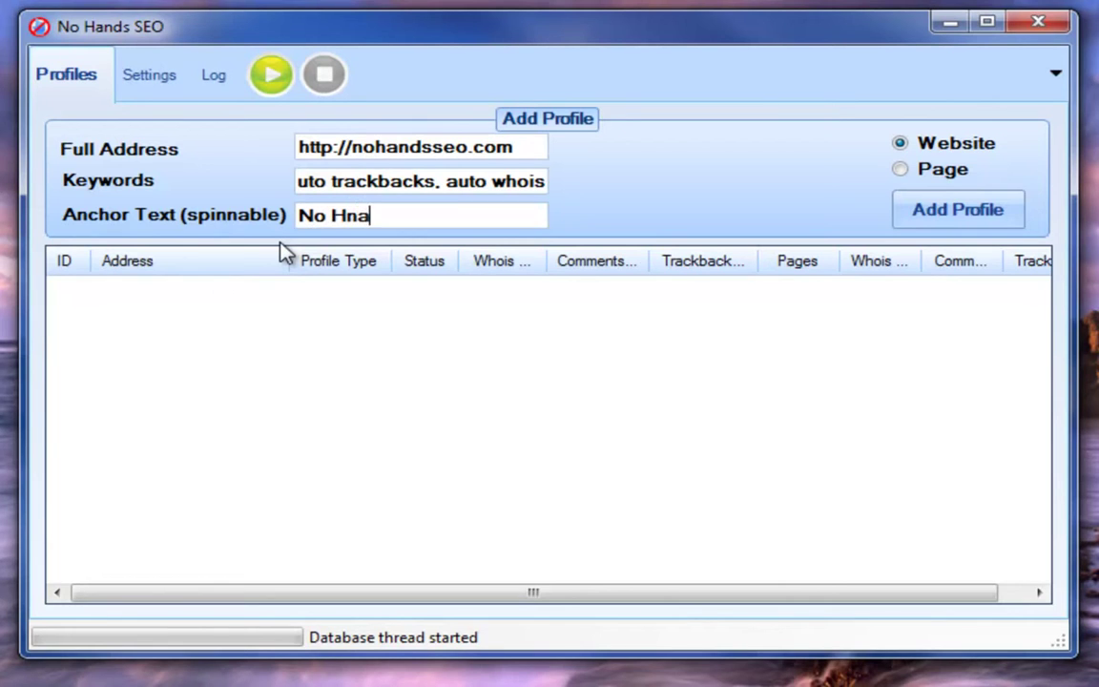
key("BackSpace")
key("BackSpace")
key("BackSpace")
key("BackSpace")
type("ands SEO")
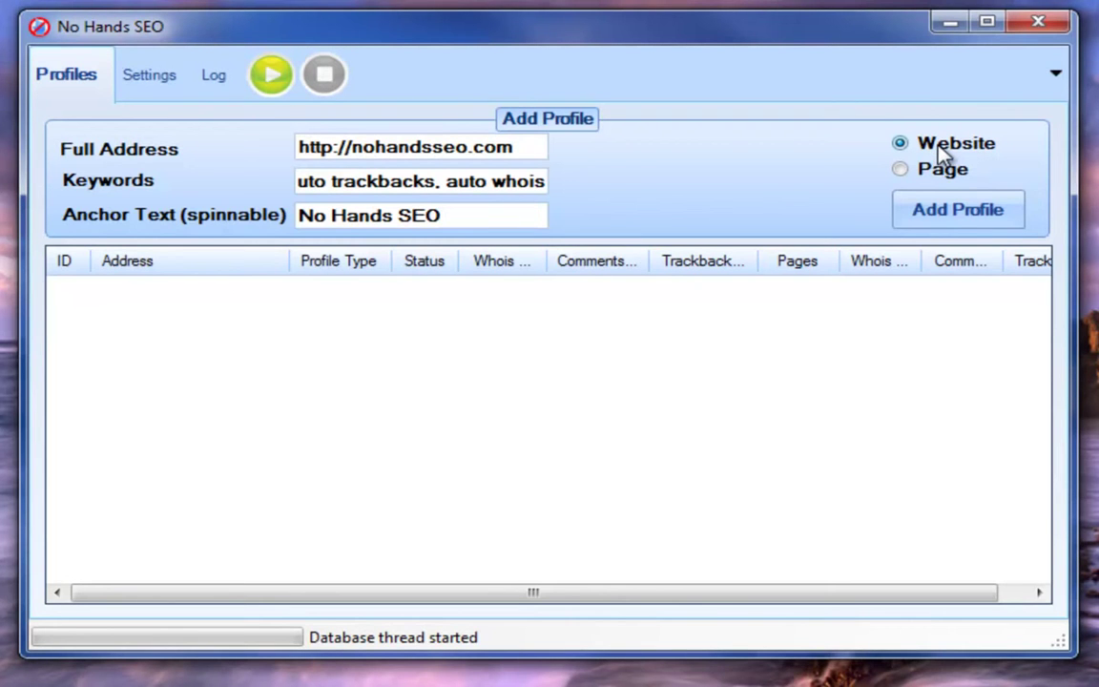
left_click(933, 212)
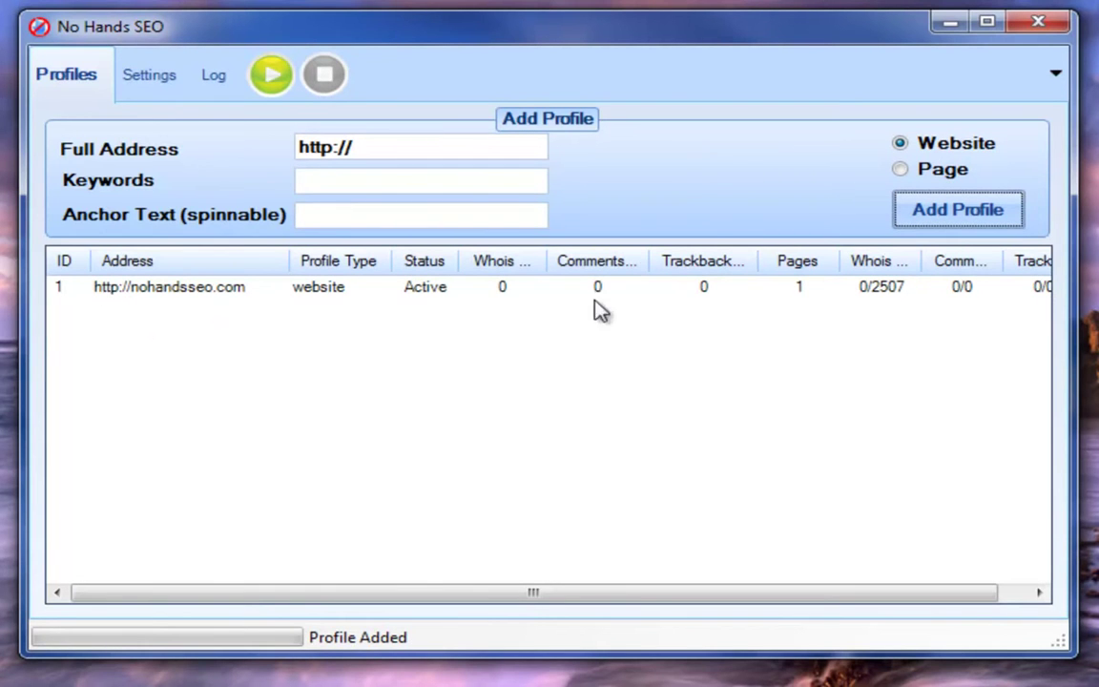
- Start the link-building run and open its work log
left_click(271, 76)
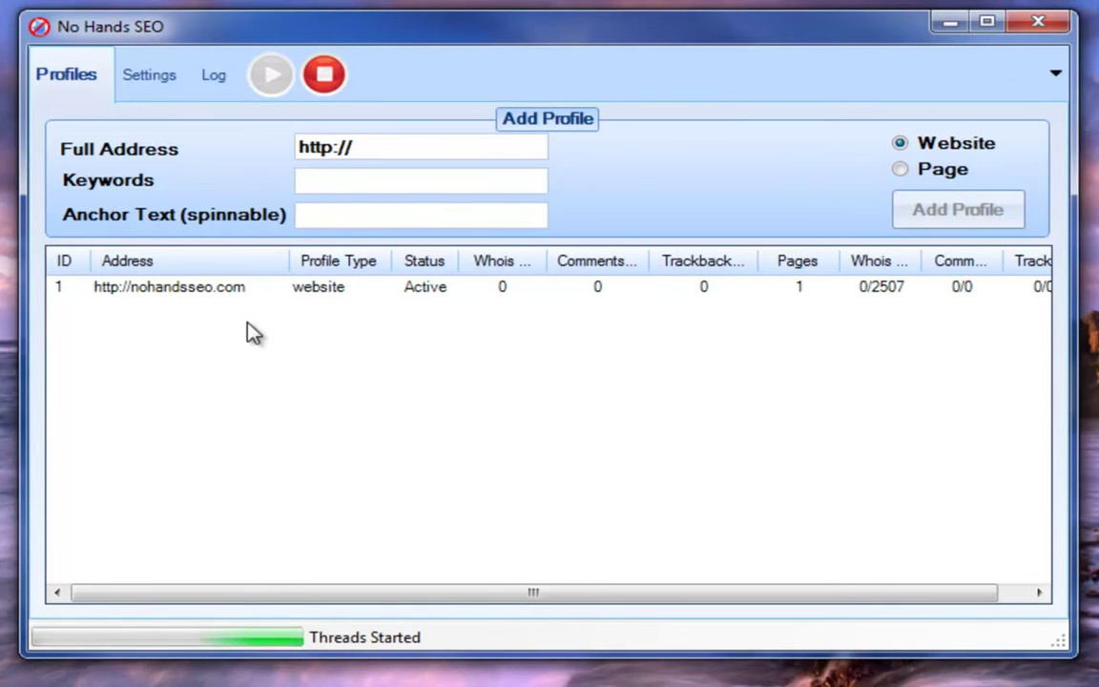
left_click(207, 81)
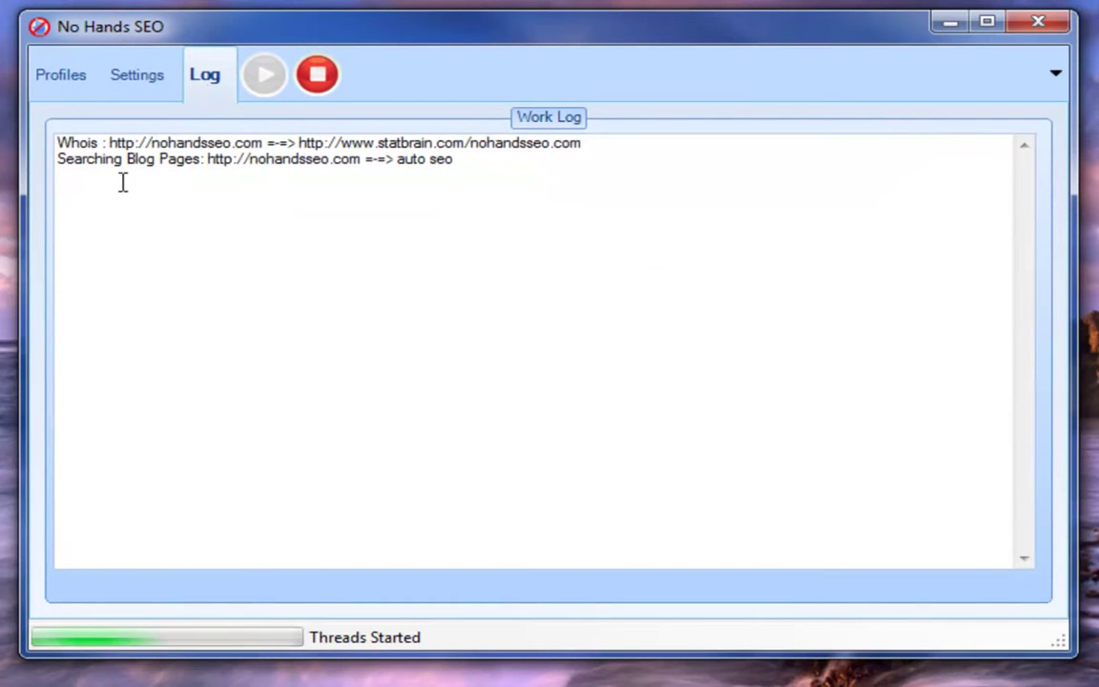
- Examine the whois, blog page search, trackback search and posting entries in the work log
left_click_drag(57, 141, 608, 148)
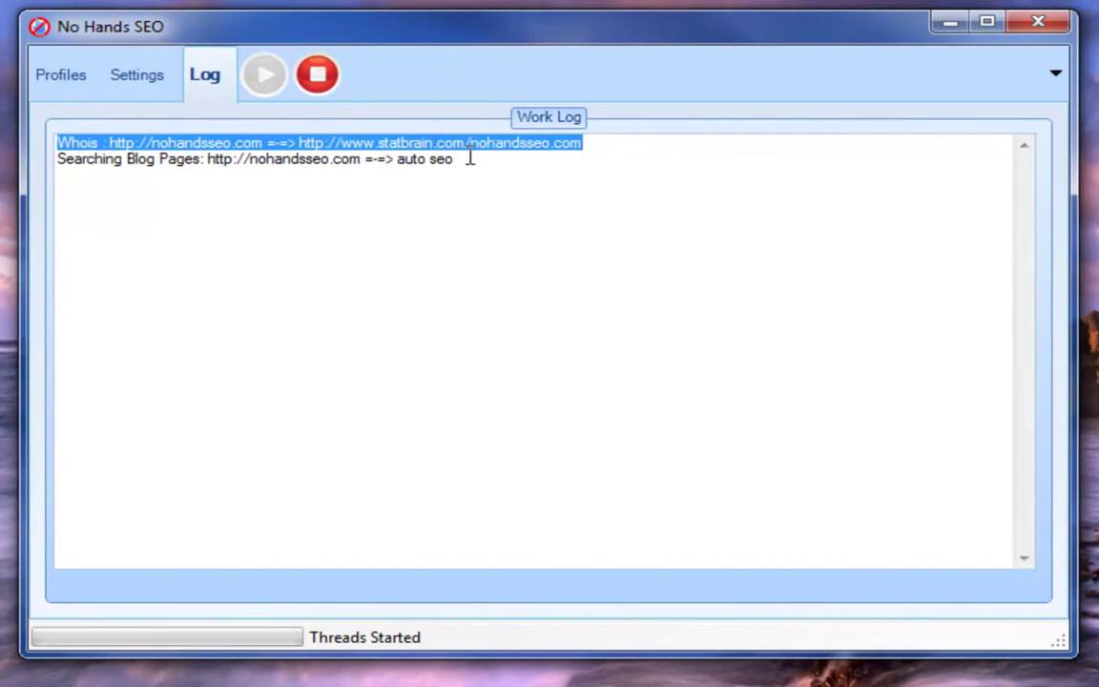
left_click_drag(55, 158, 455, 167)
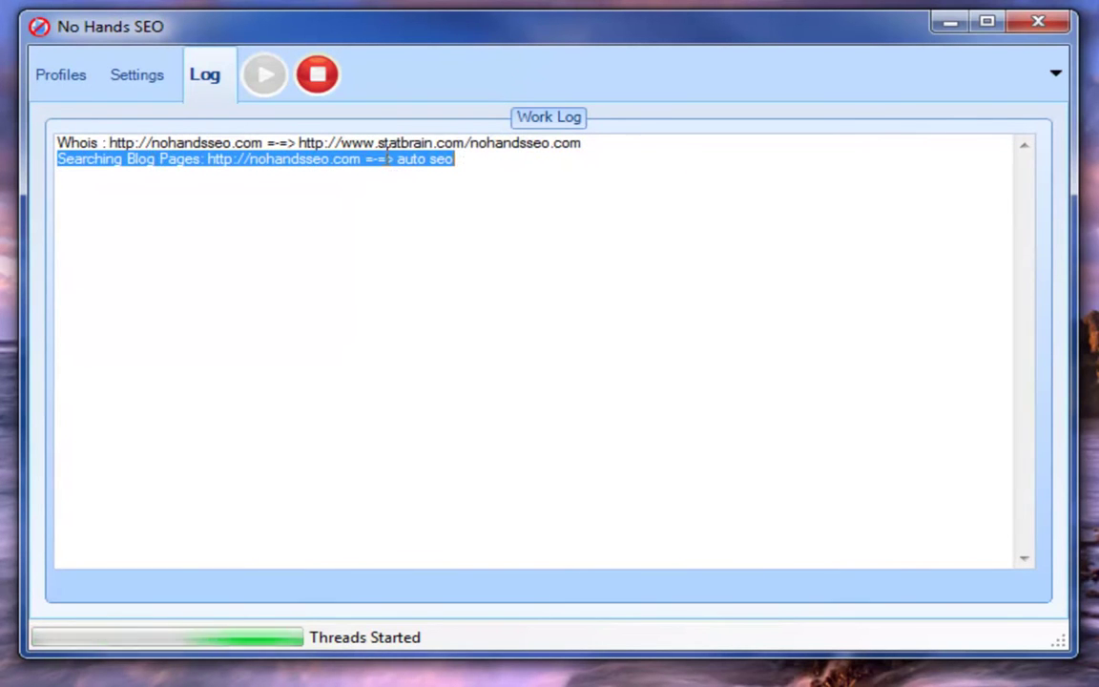
left_click_drag(397, 160, 454, 160)
left_click(473, 161)
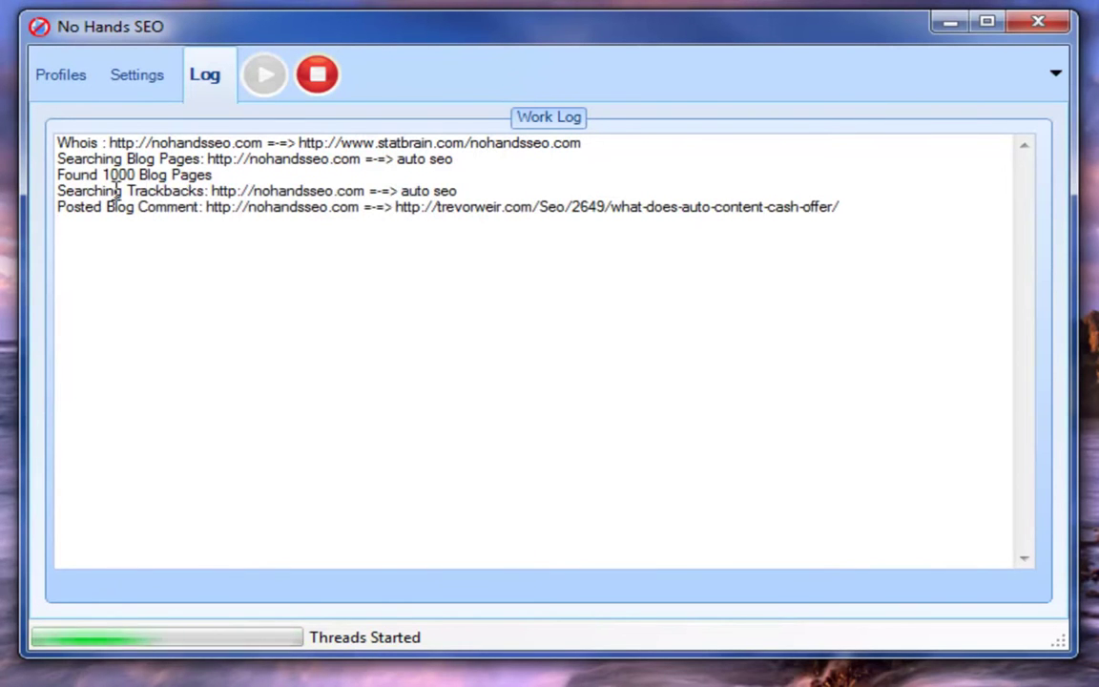
left_click_drag(88, 191, 469, 190)
left_click(482, 190)
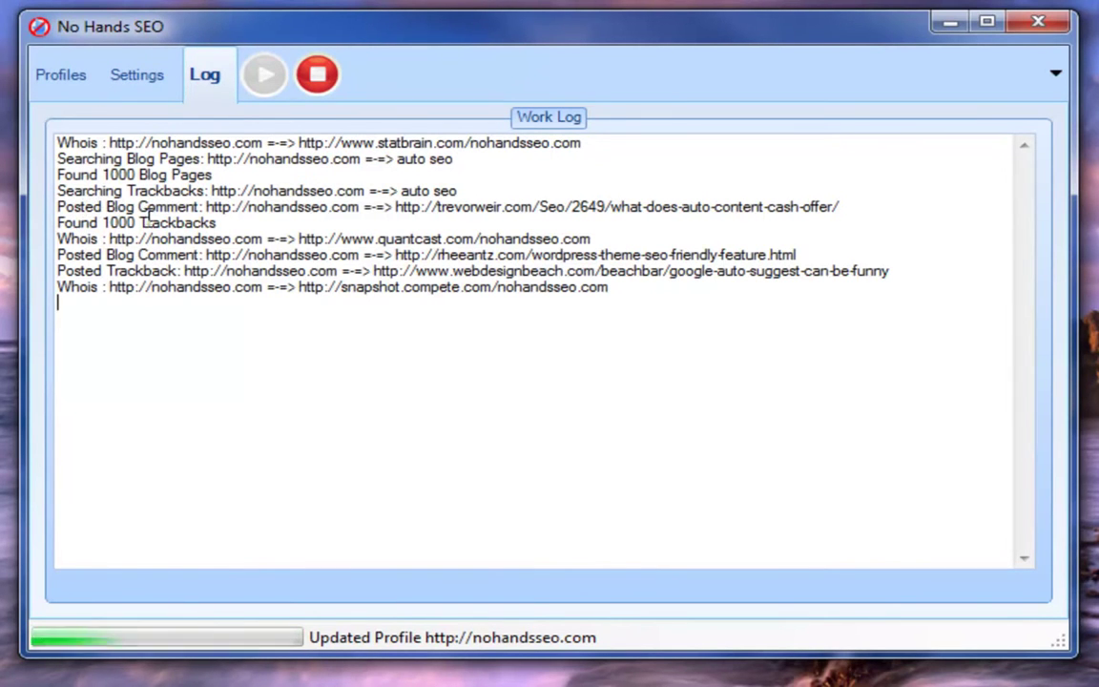
left_click_drag(91, 222, 216, 222)
left_click_drag(140, 174, 208, 174)
left_click_drag(98, 287, 179, 286)
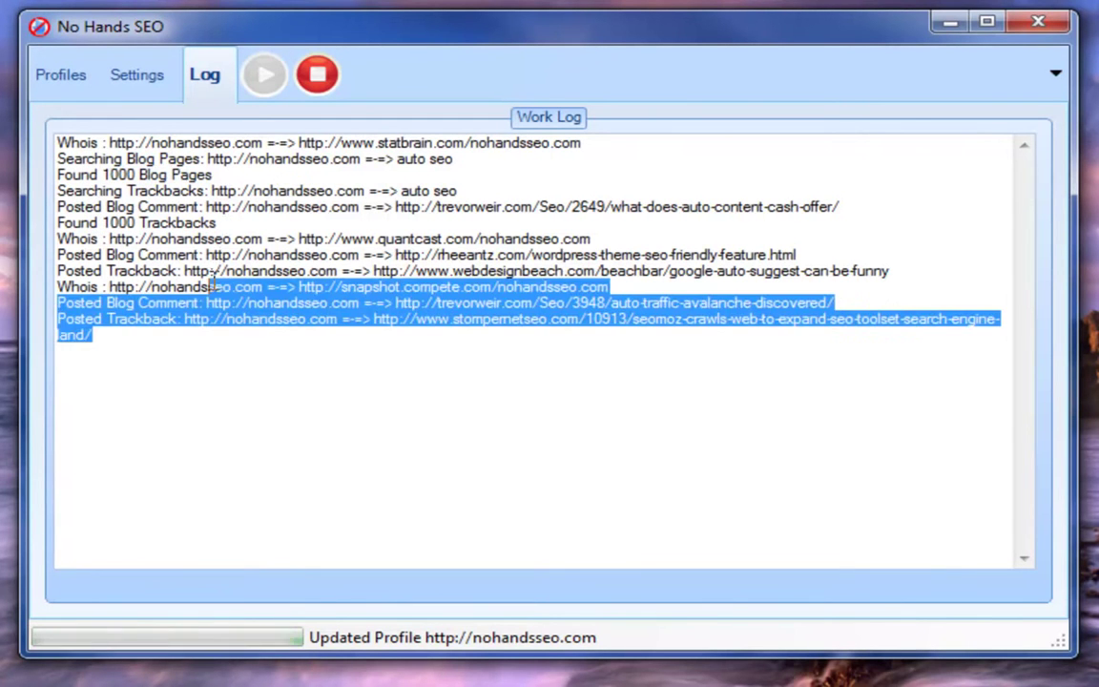
left_click(116, 230)
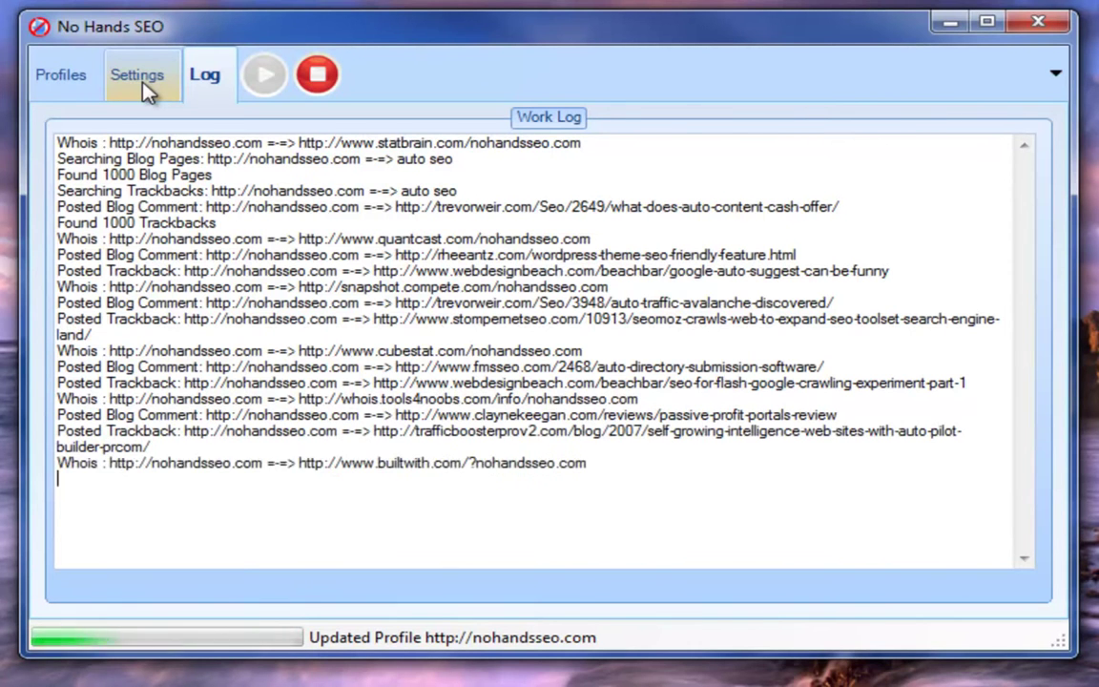
- Open the proxy settings and inspect the proxy list and the Use Proxies option
left_click(143, 83)
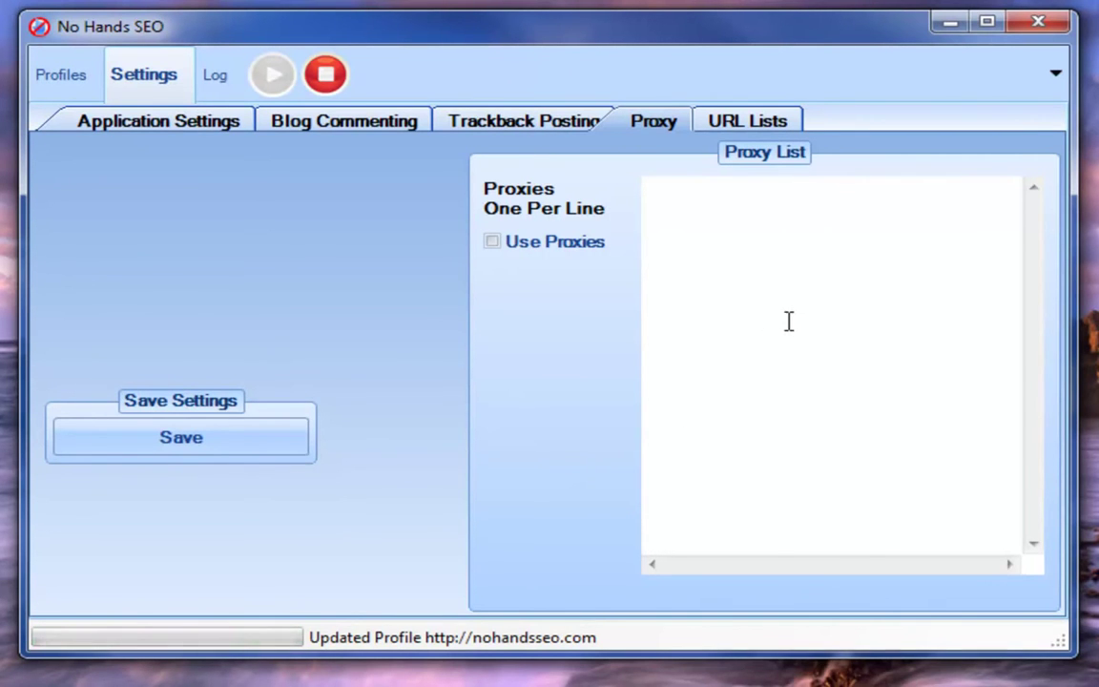
mouse_move(789, 318)
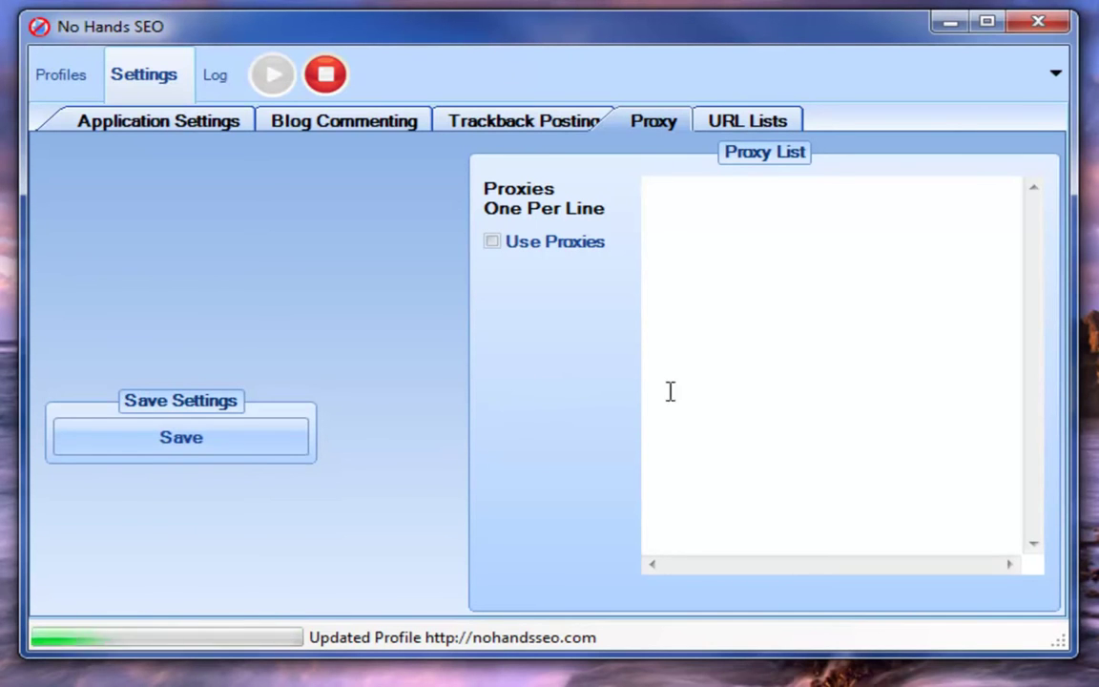
mouse_move(695, 391)
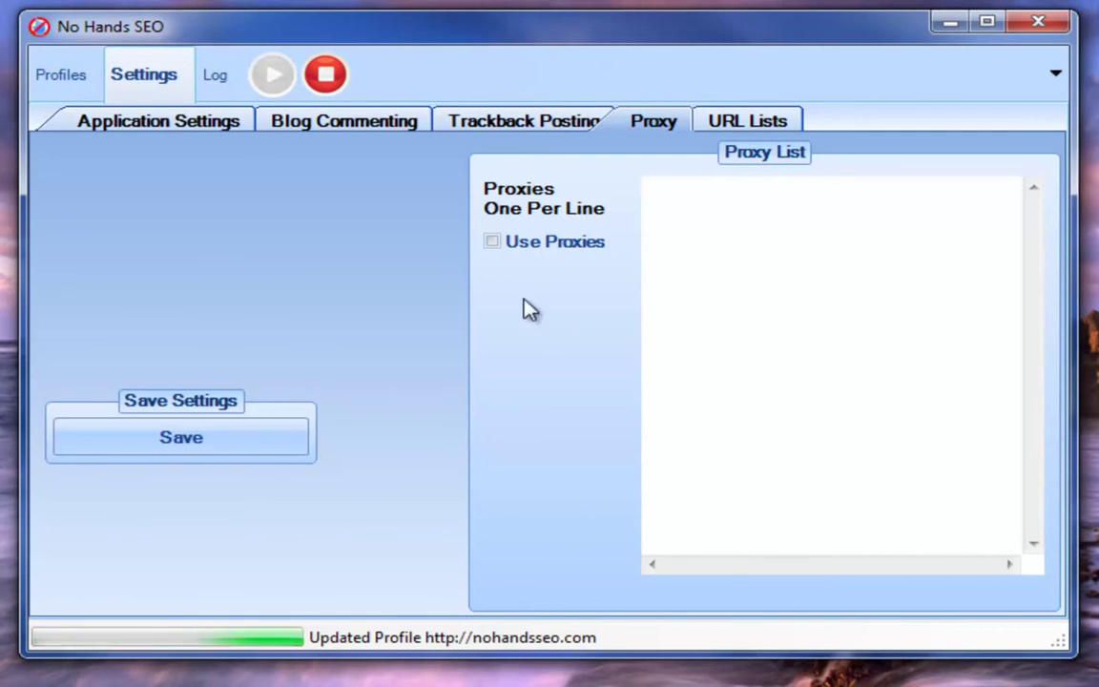
- Open the application settings and look through the list of ping services and its activation option
left_click(189, 136)
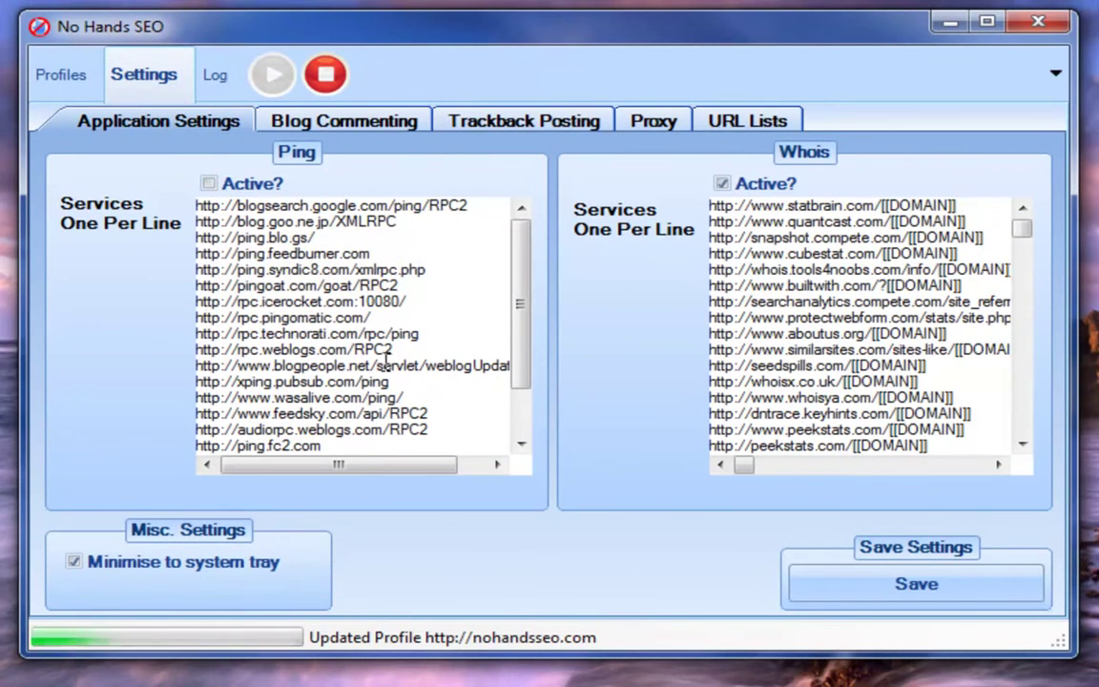
mouse_move(336, 315)
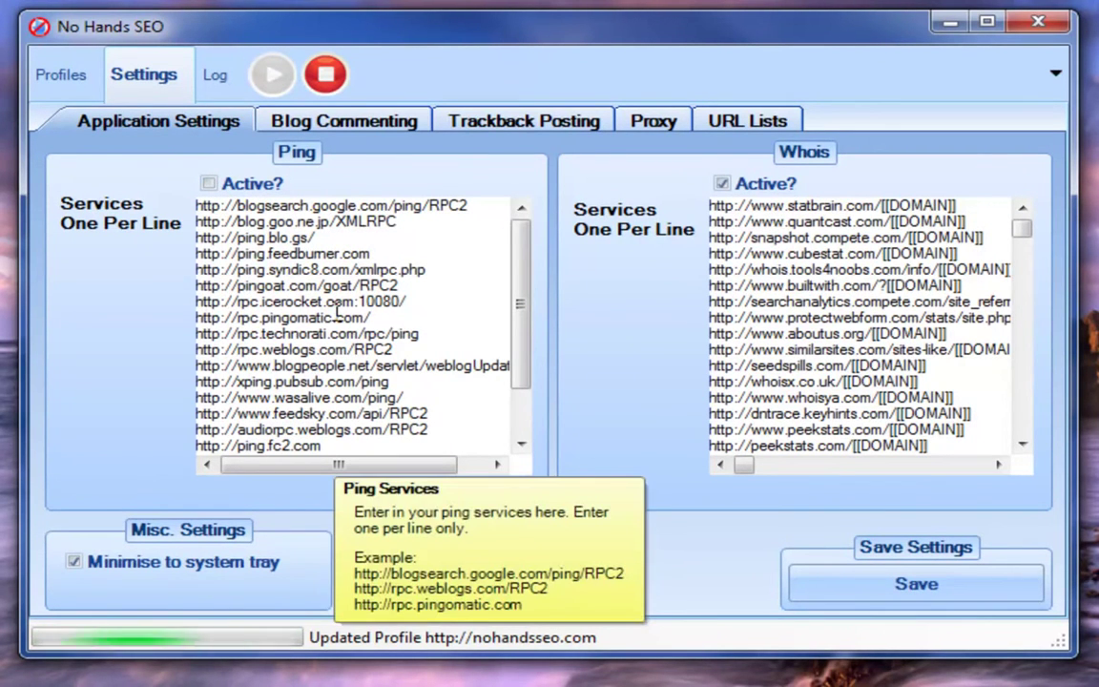
mouse_move(210, 181)
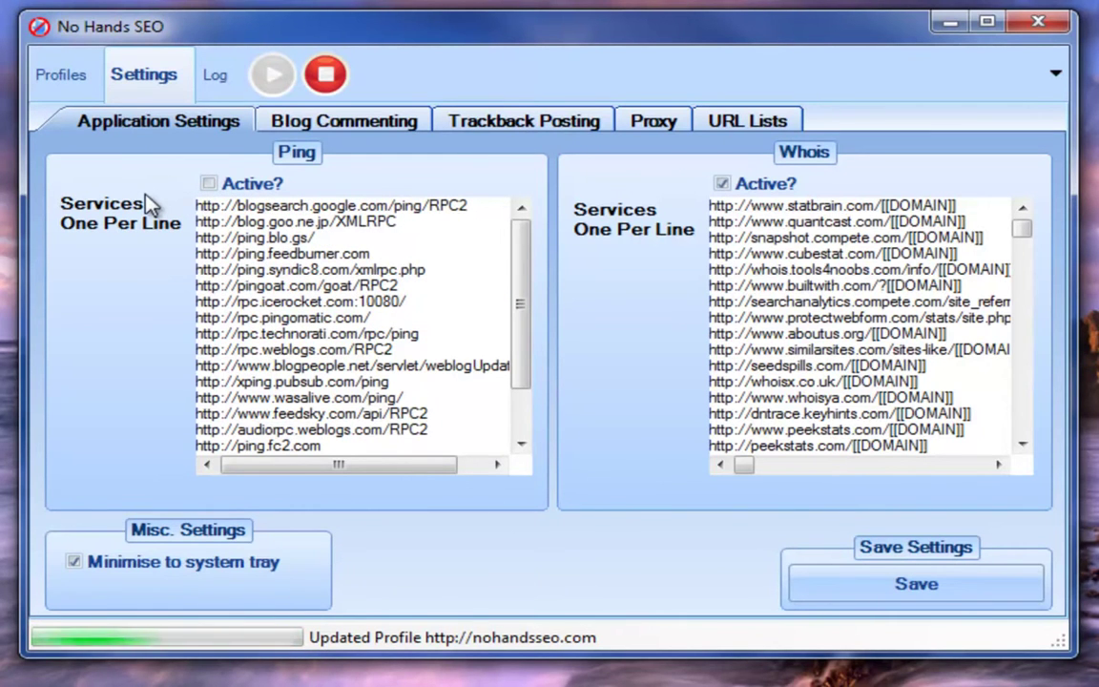
mouse_move(521, 256)
left_mouse_down()
mouse_move(523, 347)
mouse_move(520, 233)
left_mouse_up()
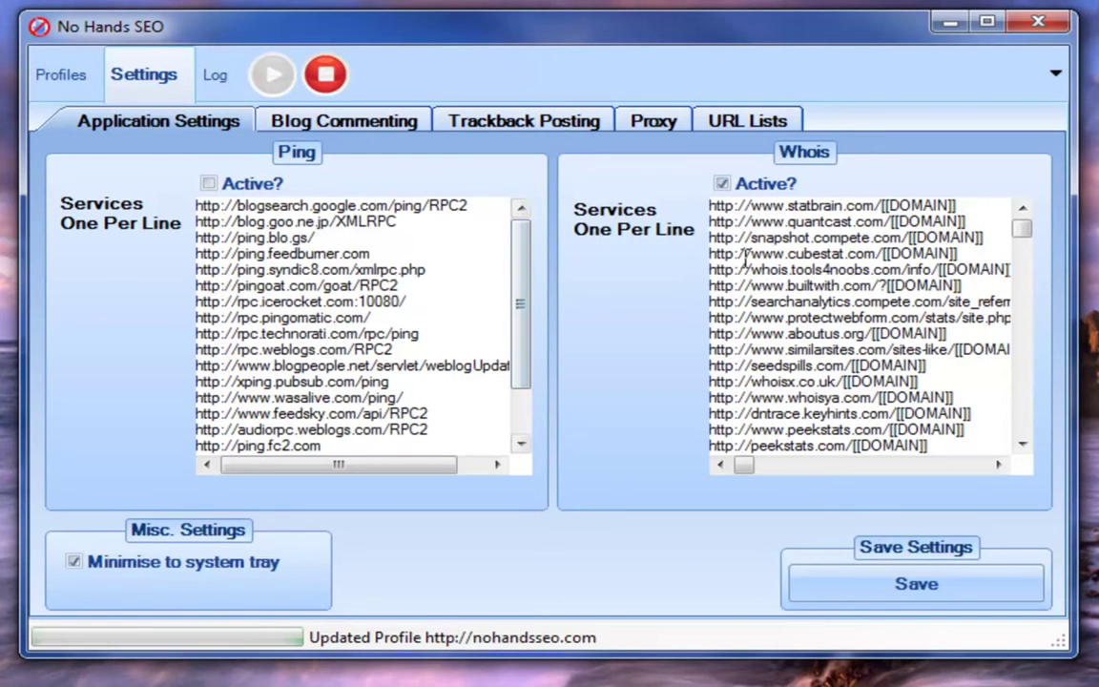
- Look through the Whois services list and switch Whois posting off and back on
left_click_drag(738, 224, 773, 243)
left_click(771, 241)
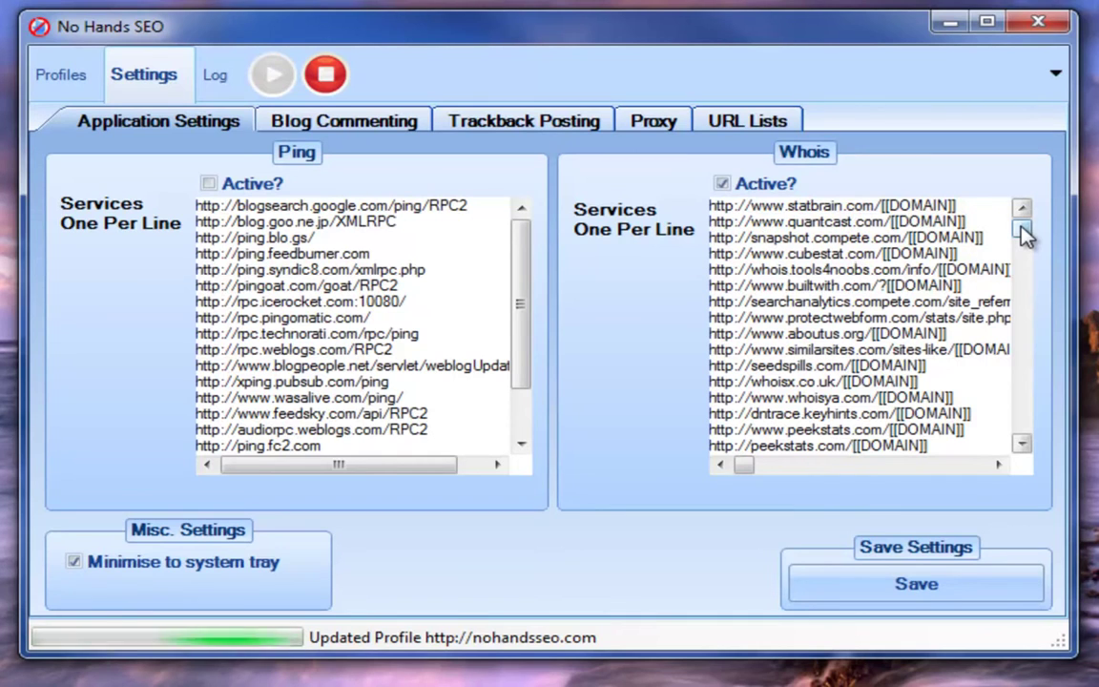
scroll(1005, 286, "down", 20)
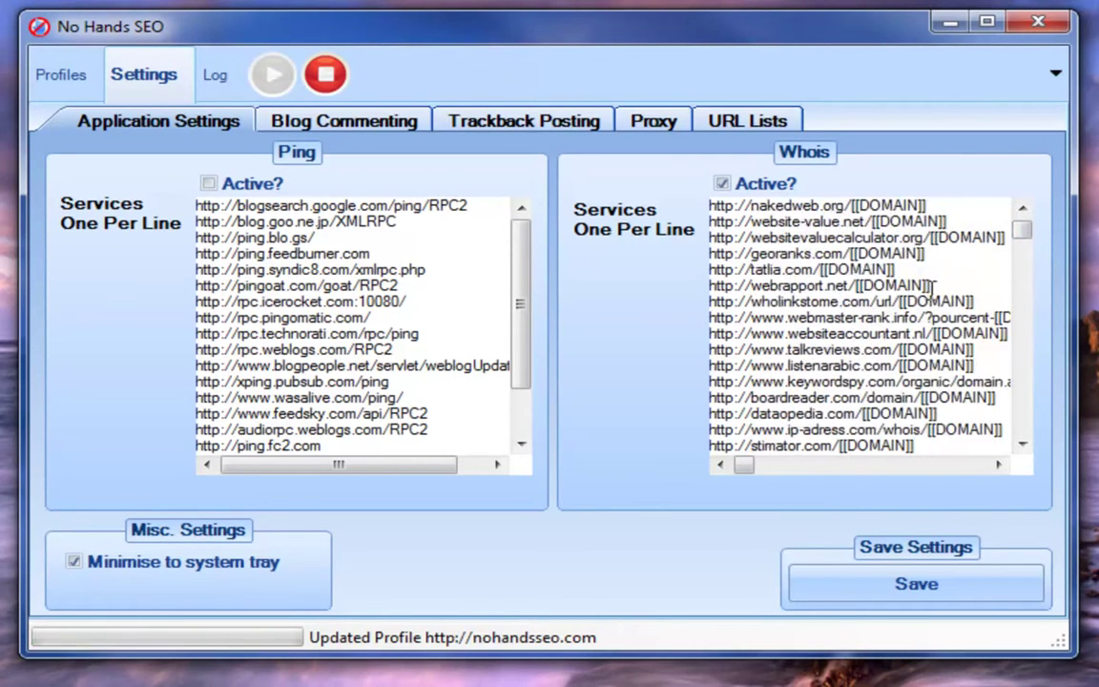
scroll(951, 274, "down", 20)
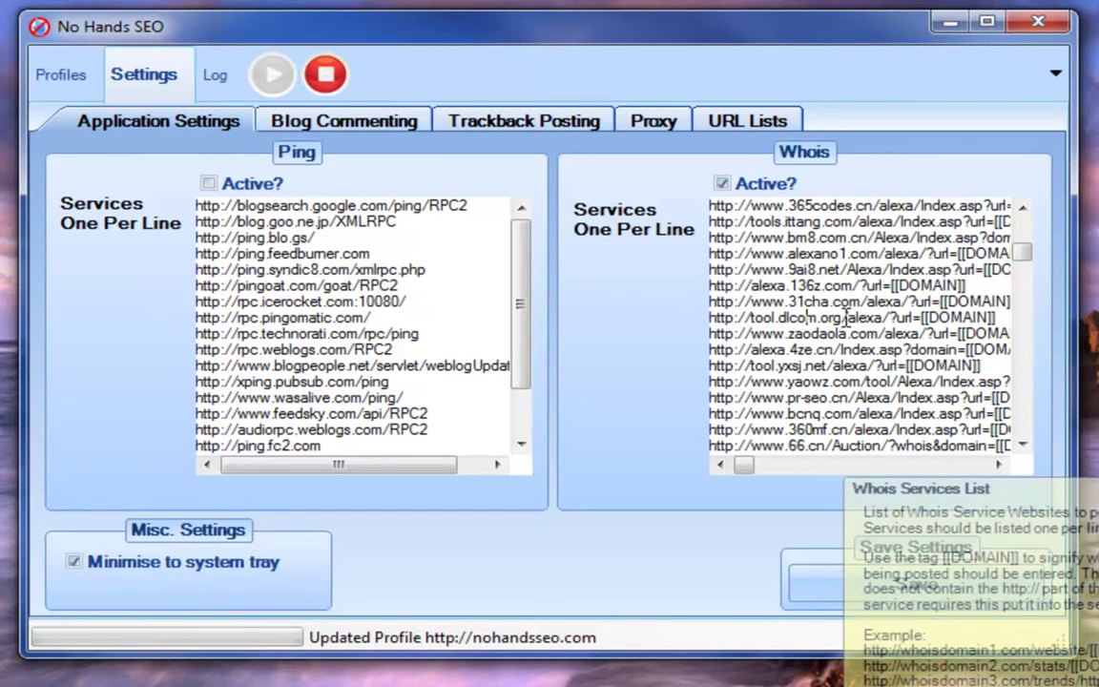
left_click(723, 184)
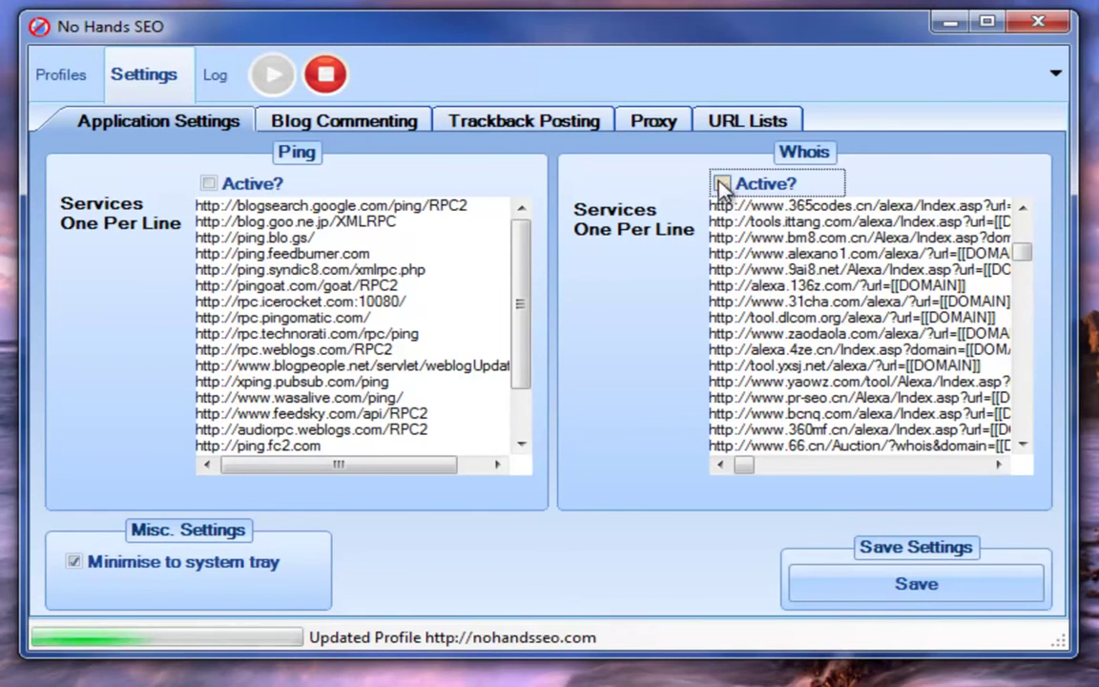
left_click(722, 184)
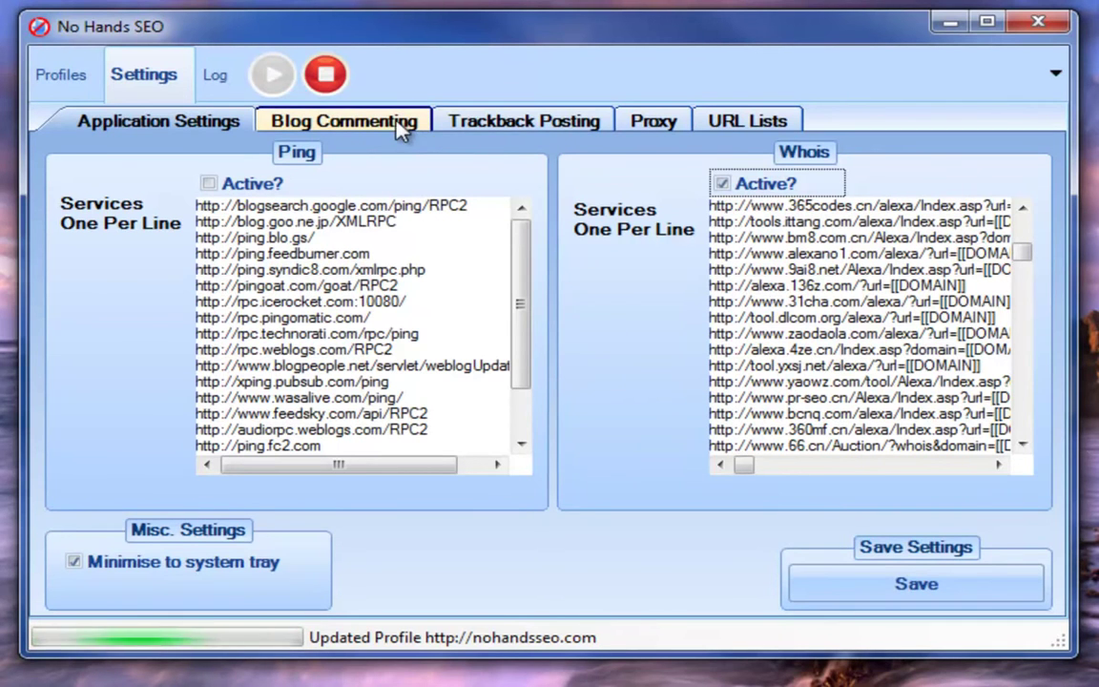
- Open the blog commenting settings and inspect the search footprints and comment posting option
left_click(348, 117)
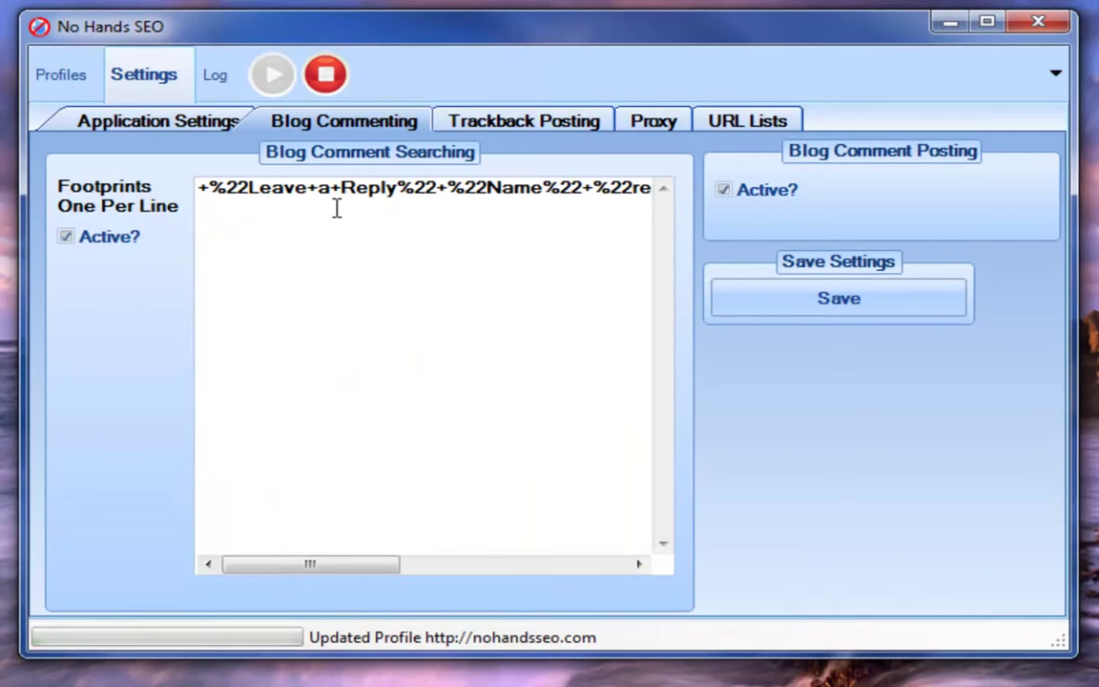
mouse_move(336, 208)
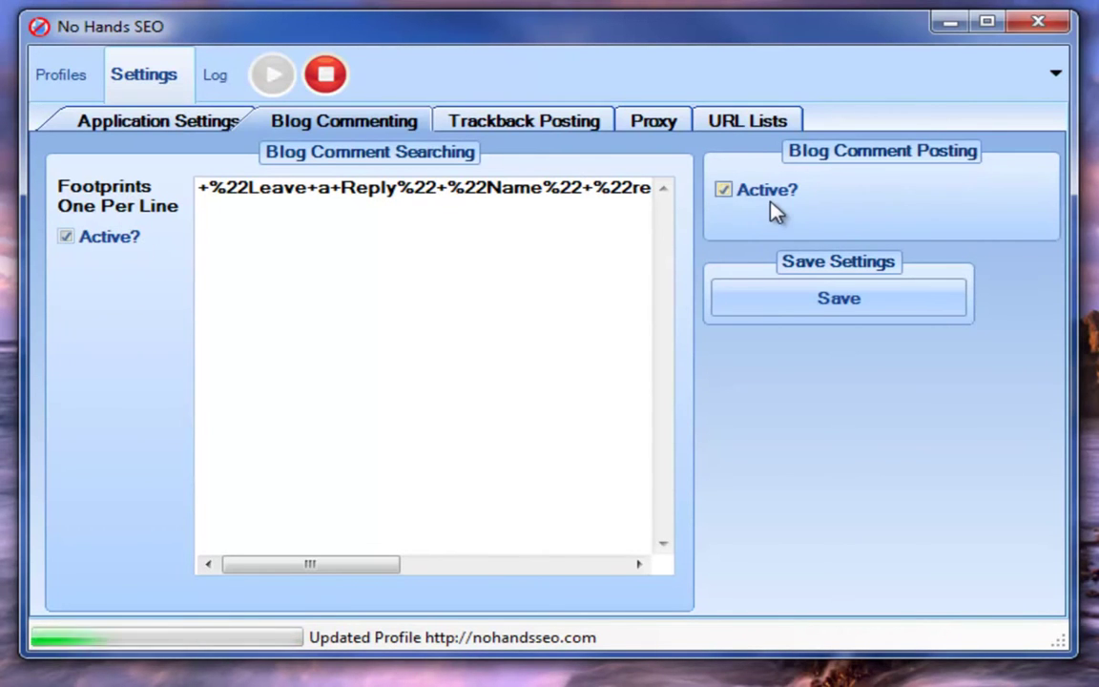
- Inspect the trackback posting settings and the URL Lists options, including the domain block list and the Add To Profile choices
left_click(558, 131)
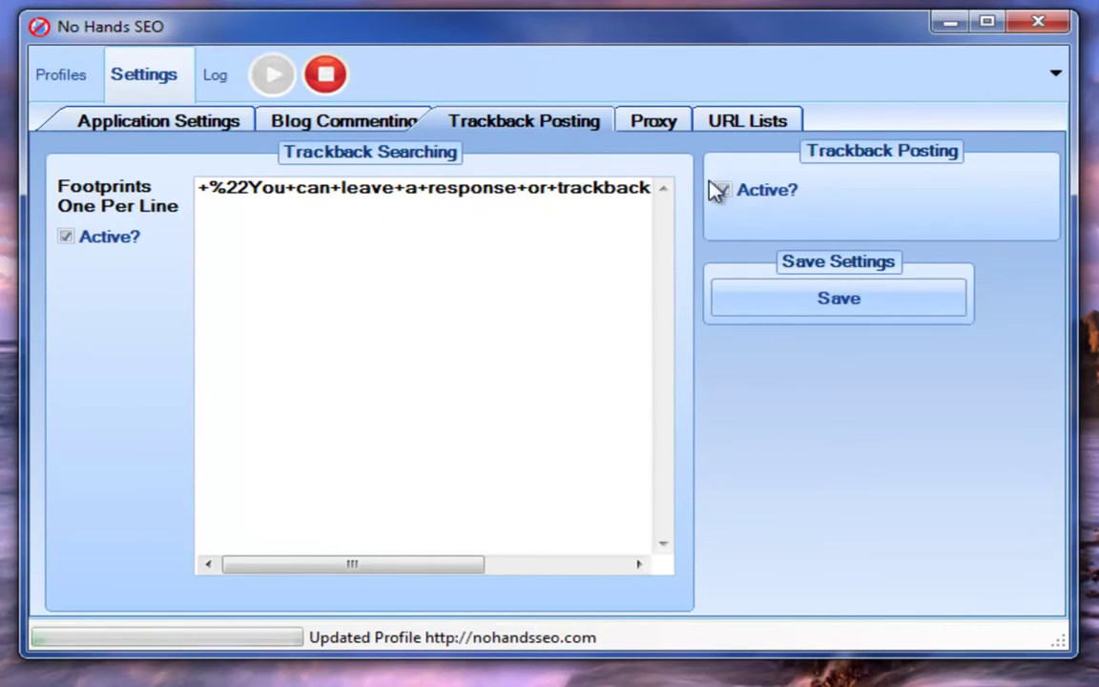
left_click(756, 127)
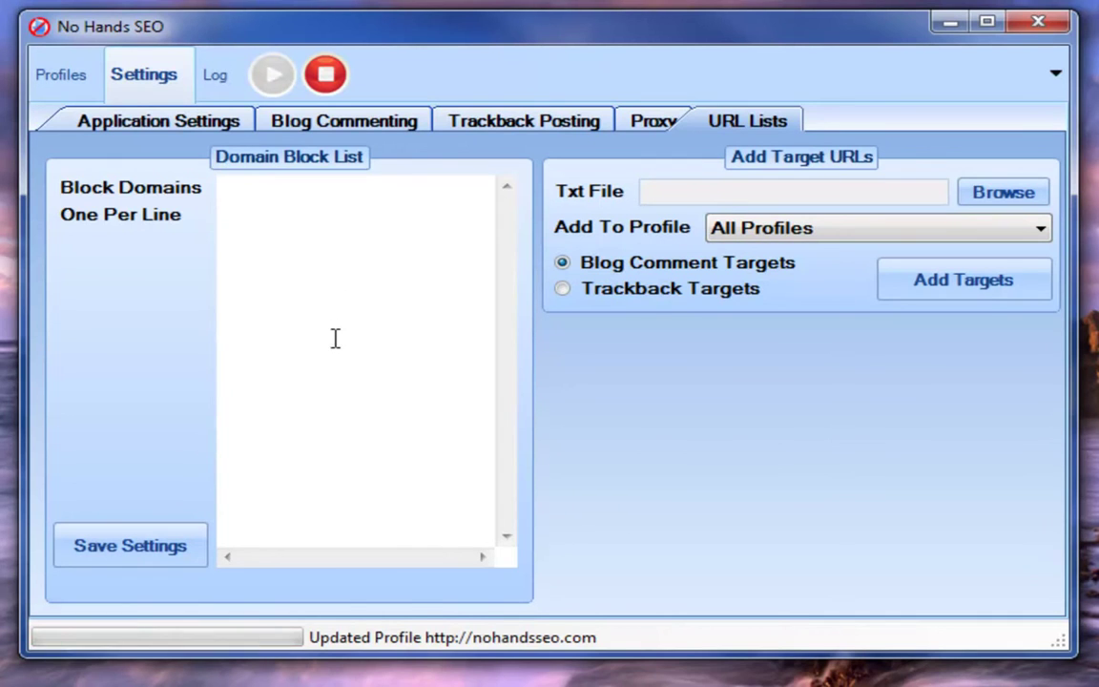
mouse_move(336, 321)
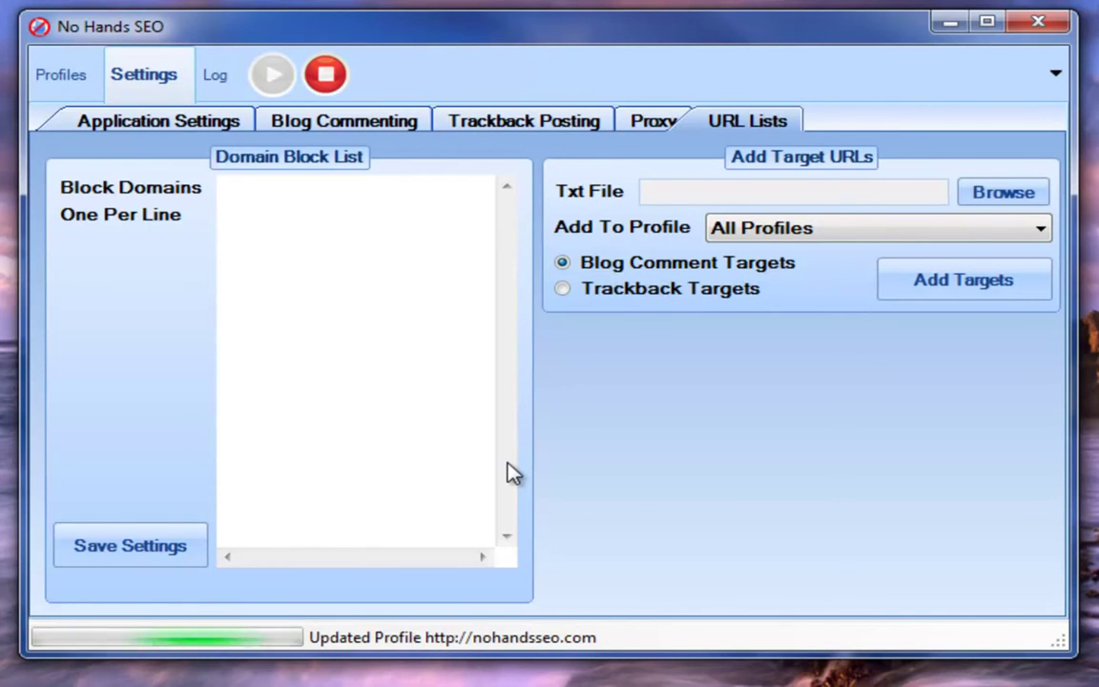
left_click(264, 318)
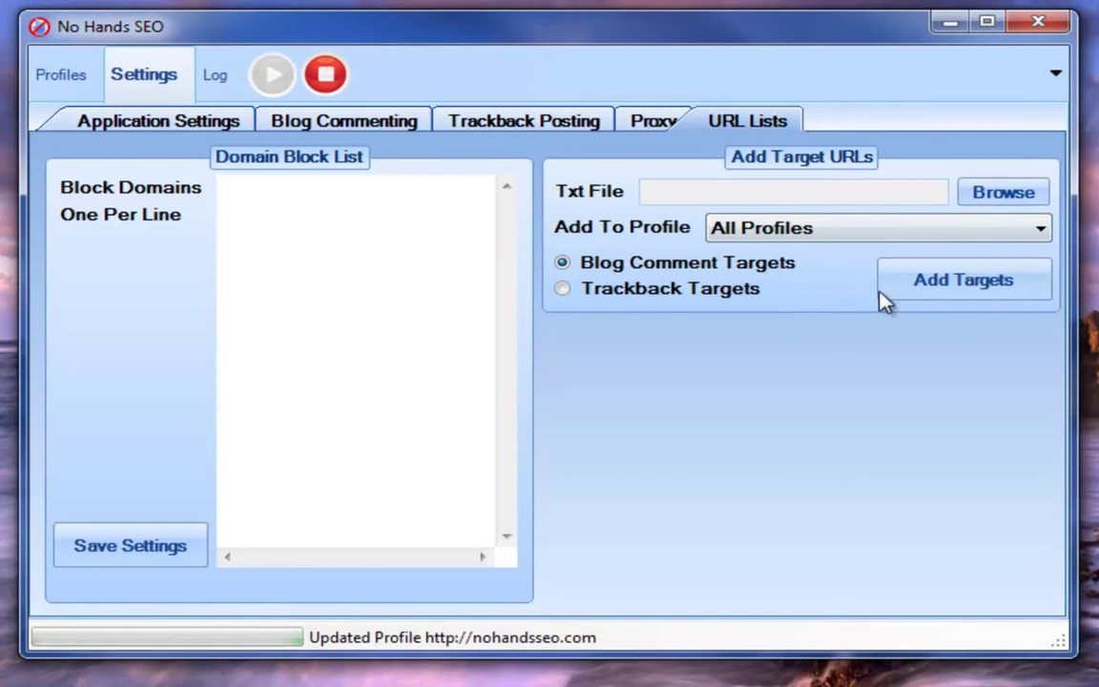
left_click(895, 231)
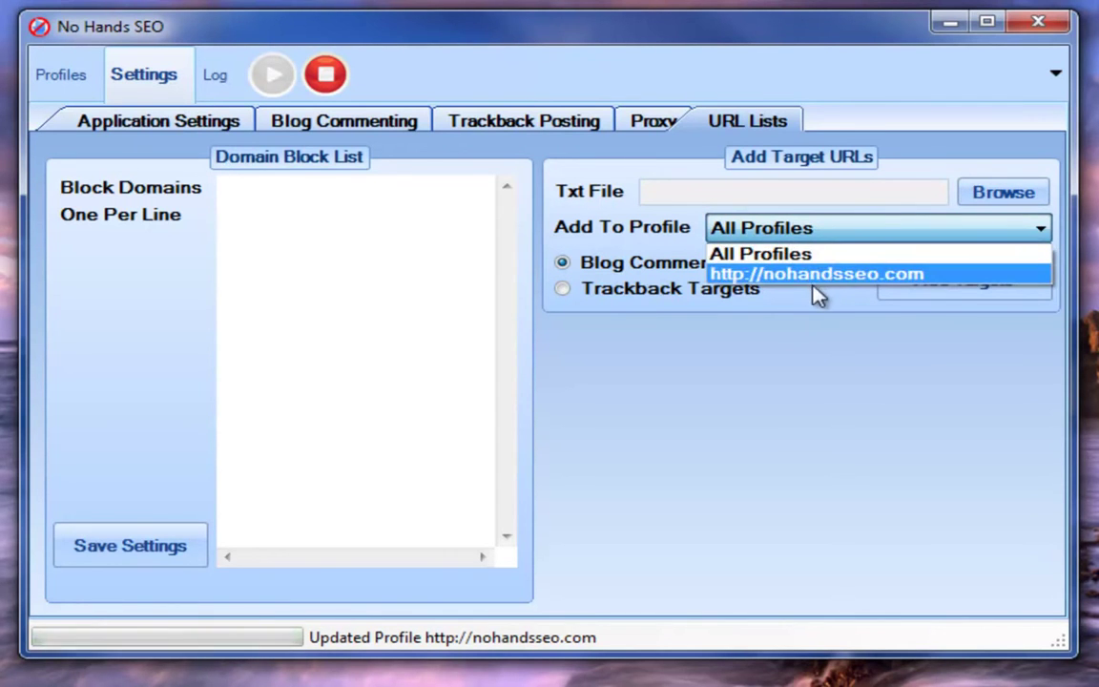
left_click(812, 292)
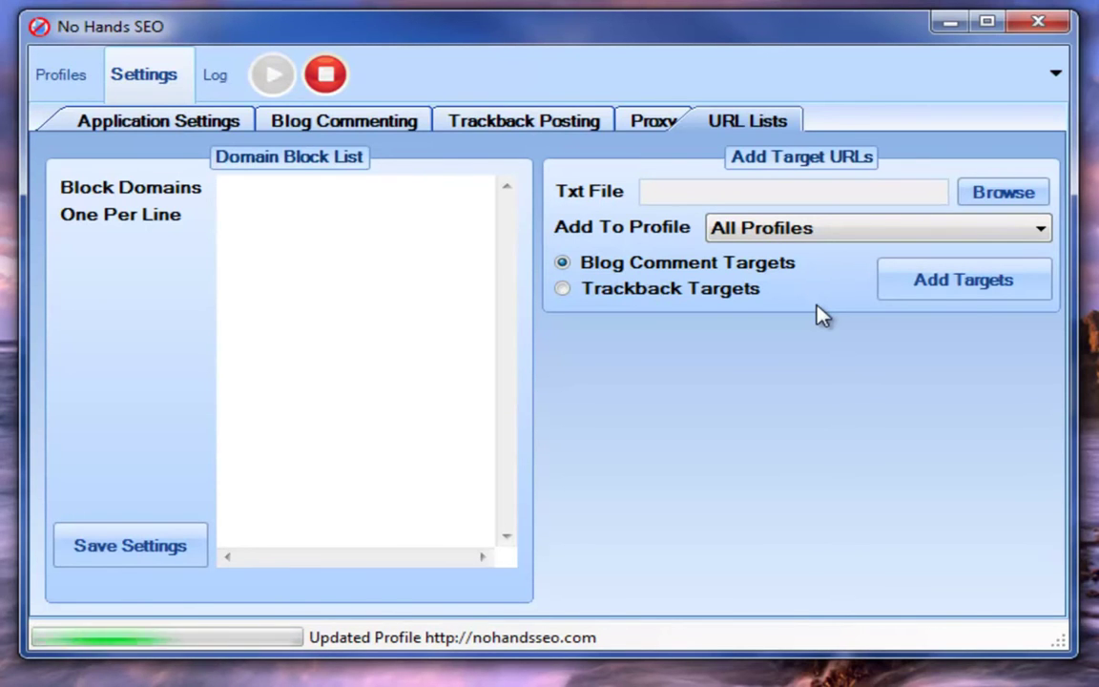
- Open the work log and look back through the posted blog comments, trackbacks and Whois entries
left_click(198, 77)
left_click_drag(1023, 198, 916, 501)
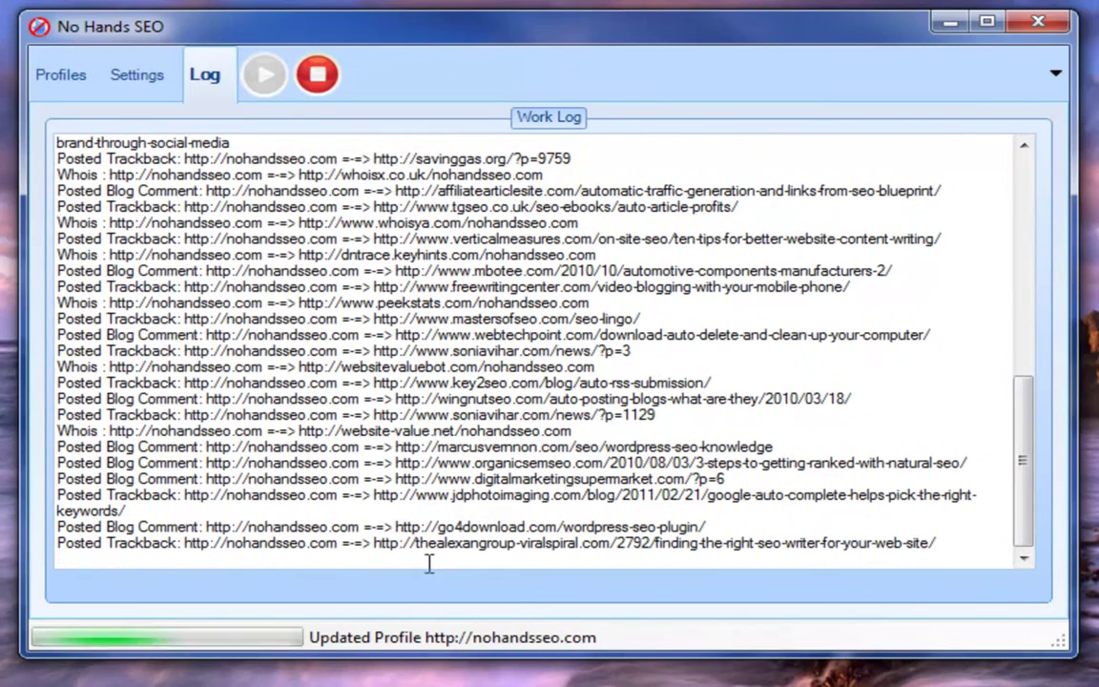
scroll(408, 392, "up", 10)
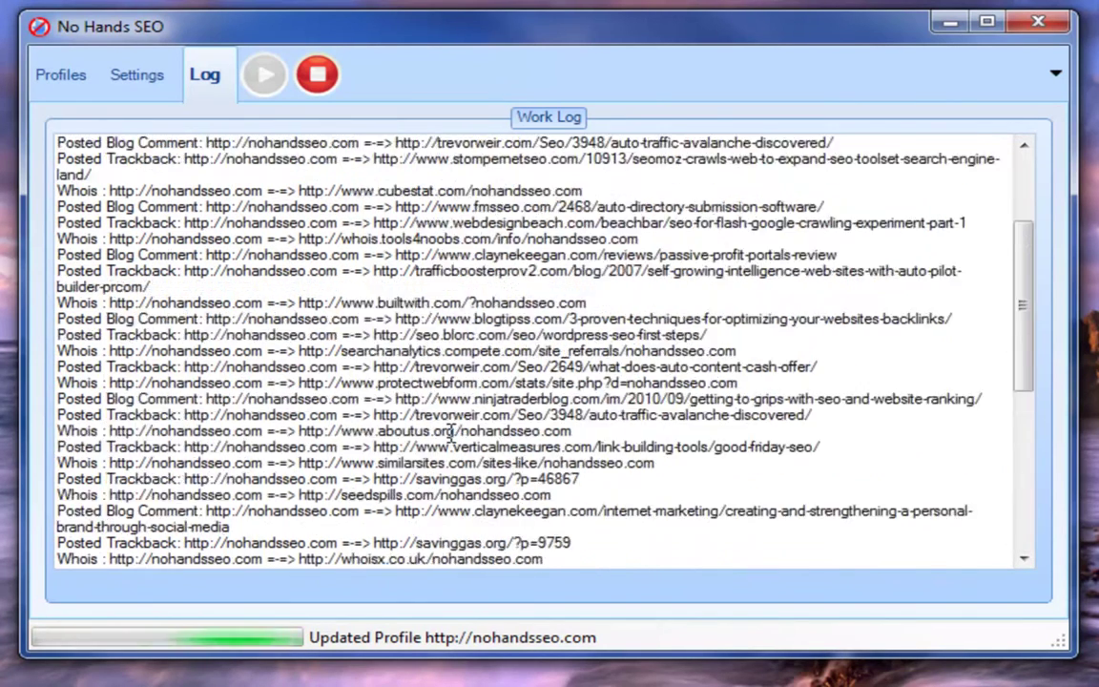
left_click(46, 74)
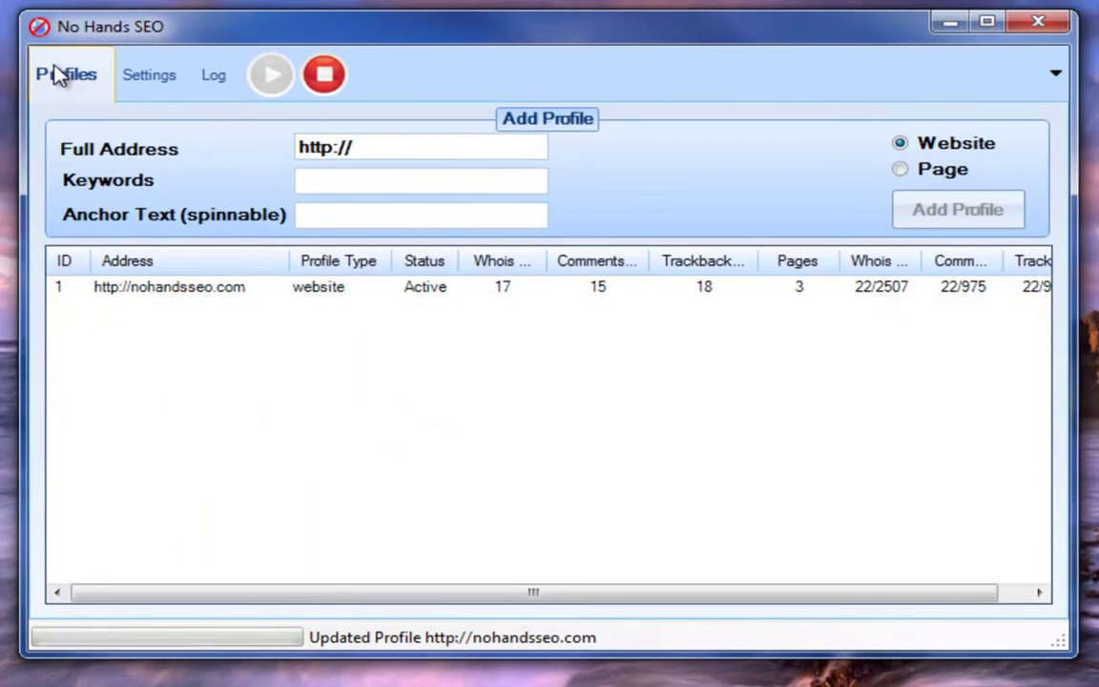
left_click(508, 285)
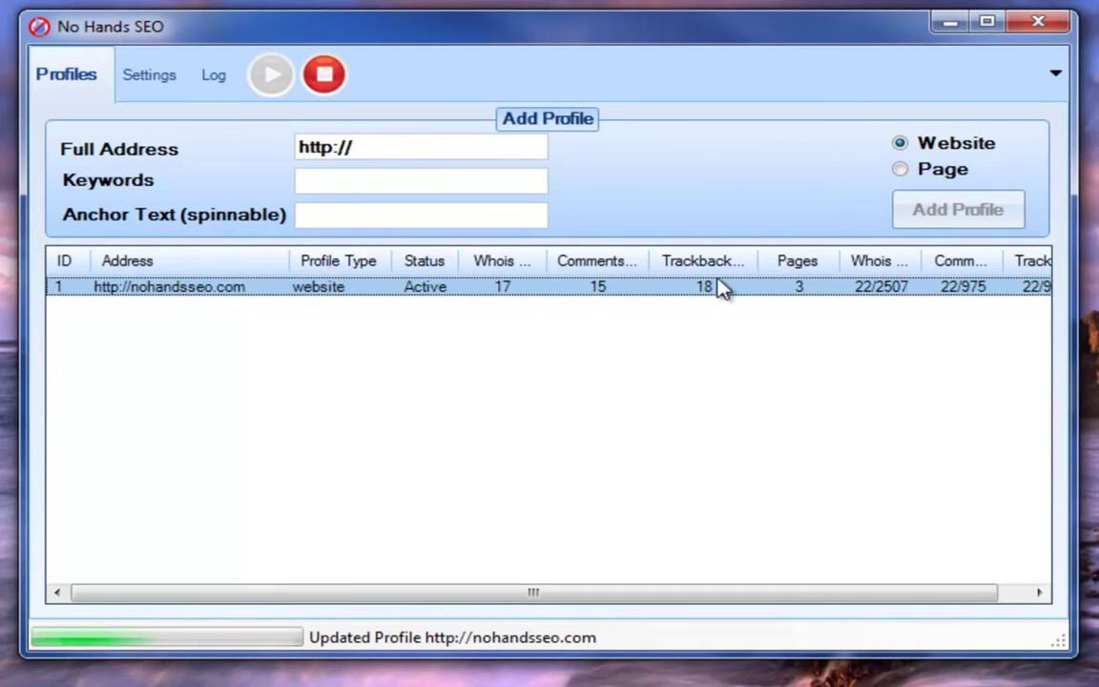
left_click_drag(763, 275, 807, 268)
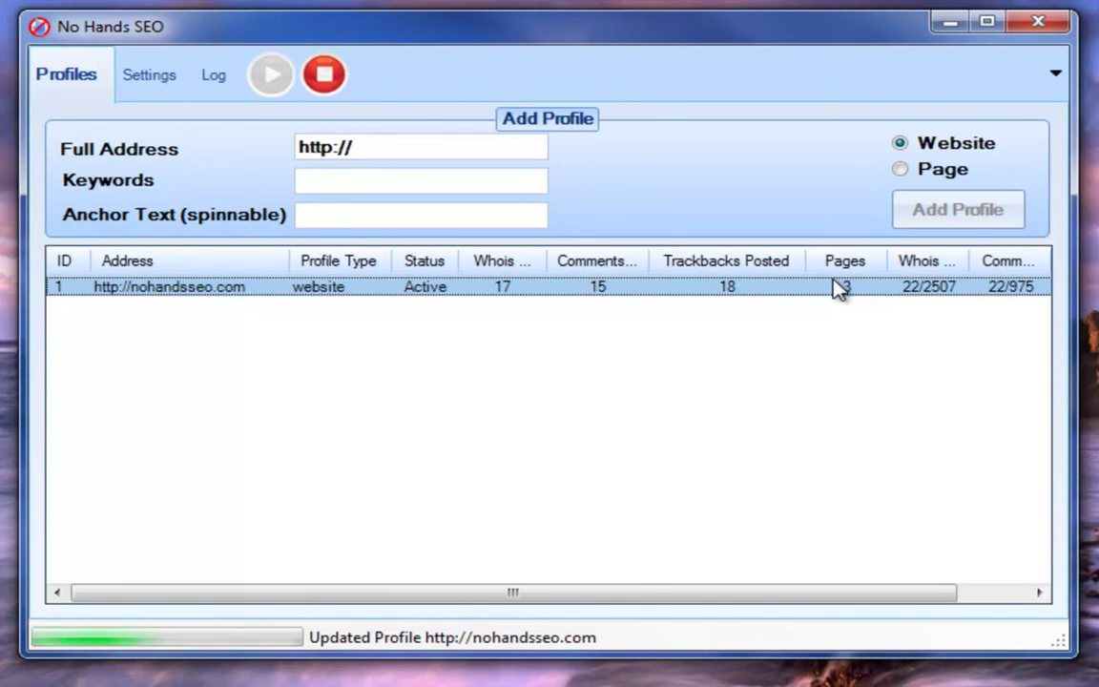
- Widen the Comments, Trackback and Whois progress columns in the profiles list to make their headings more readable
left_click_drag(768, 592, 981, 588)
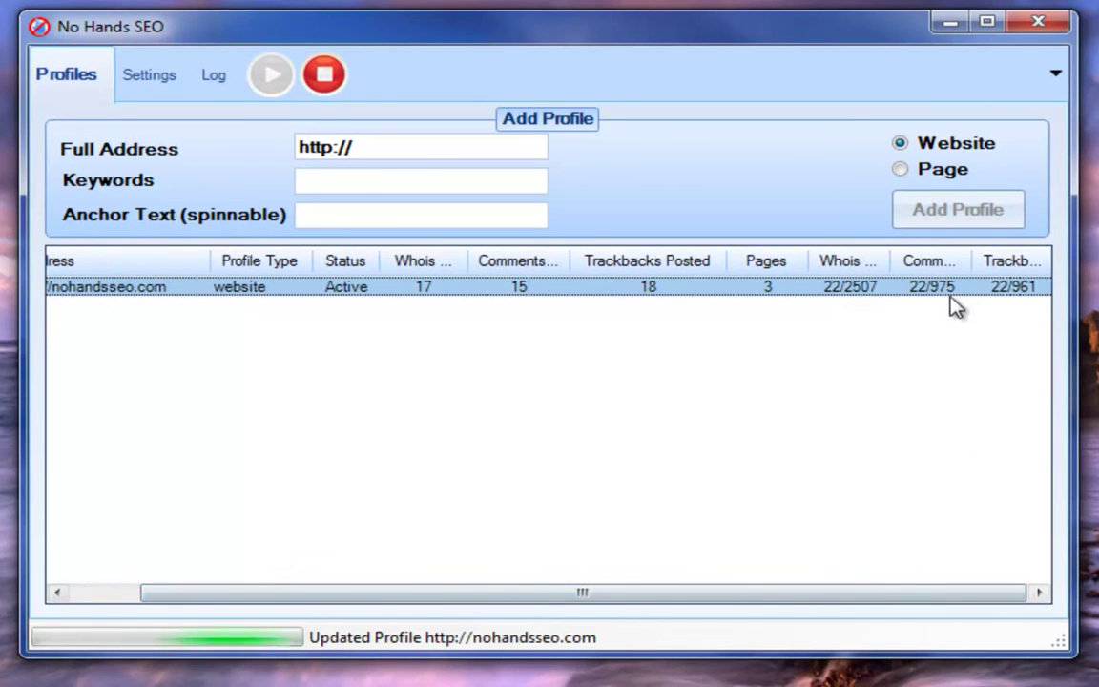
left_click_drag(967, 259, 1015, 259)
left_click_drag(911, 597, 1062, 600)
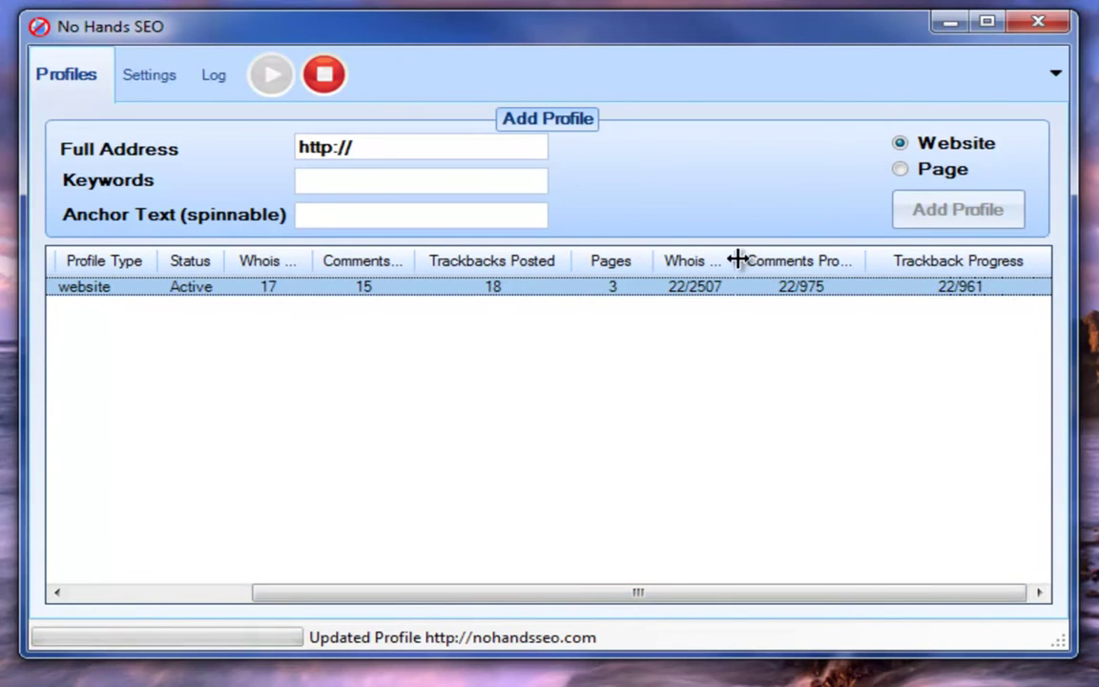
left_click_drag(735, 258, 805, 260)
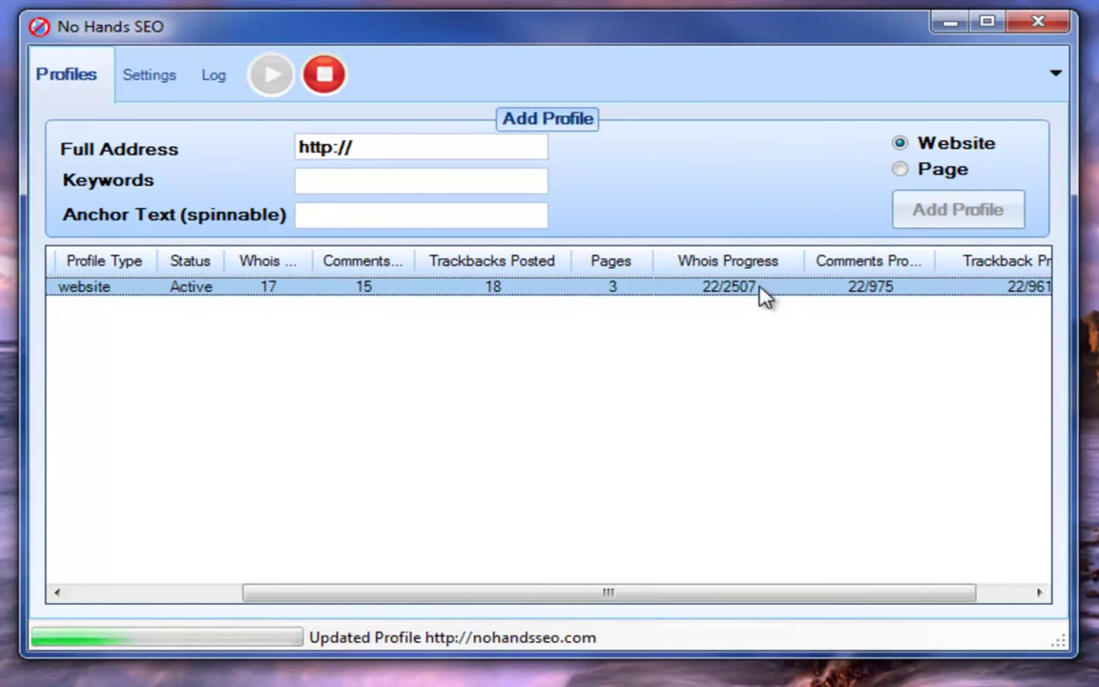